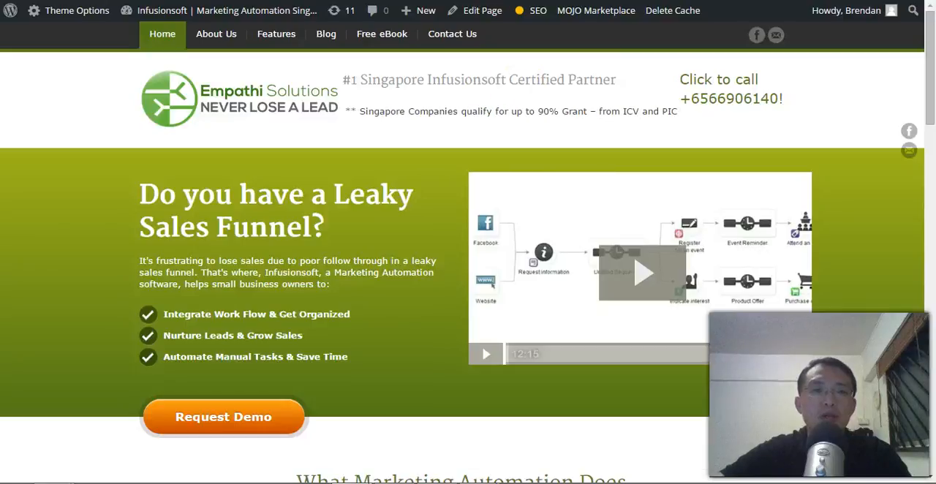
Step: Switch to the Infusionsoft campaign list, open the campaign template Marketplace and search it for "events"
left_click(540, 161)
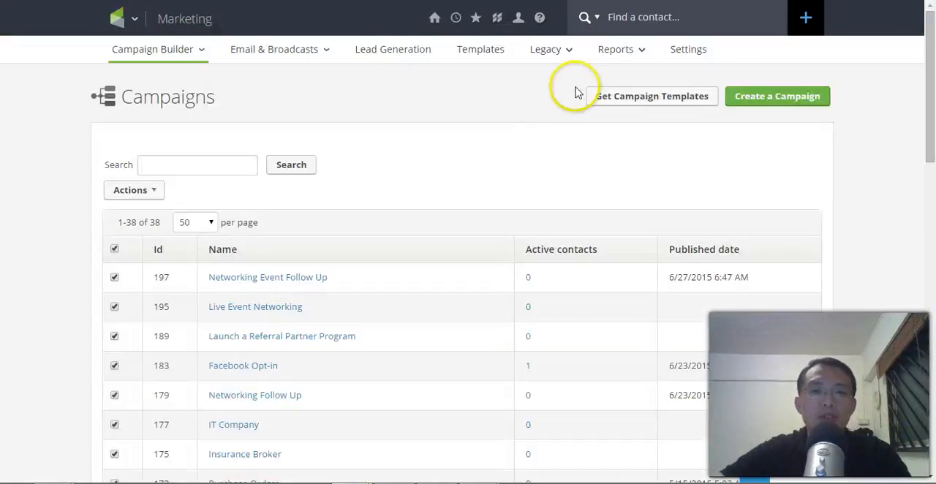
left_click(656, 97)
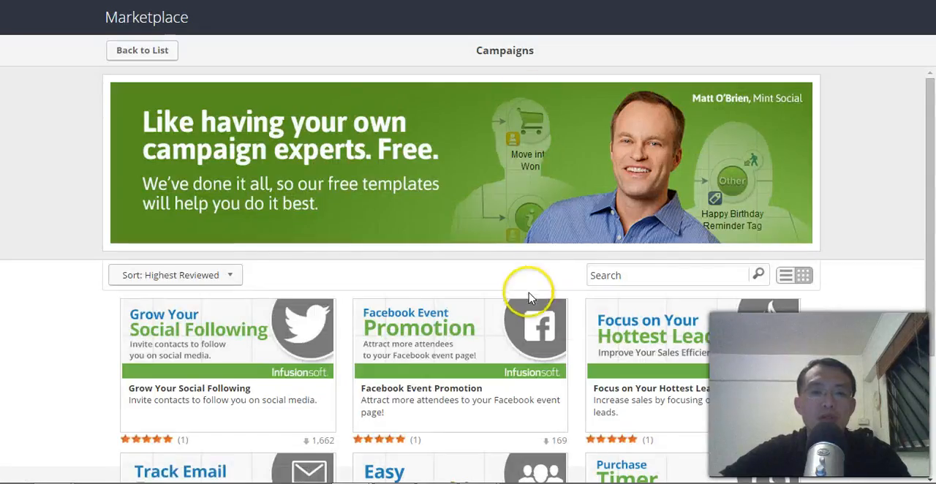
scroll(636, 220, "down", 3)
left_click(615, 103)
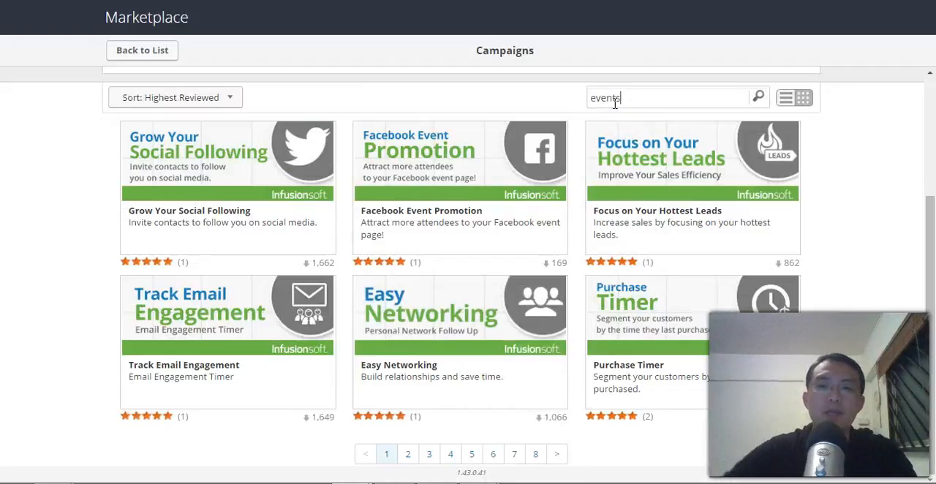
left_click(758, 96)
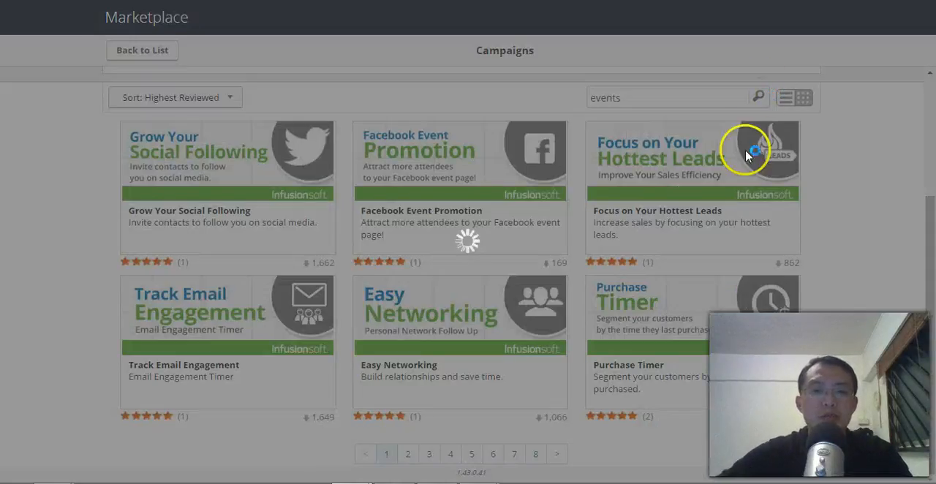
Step: Find the free "Automate Event Registration and Follow Up" campaign template on the second results page and install it
scroll(546, 326, "down", 3)
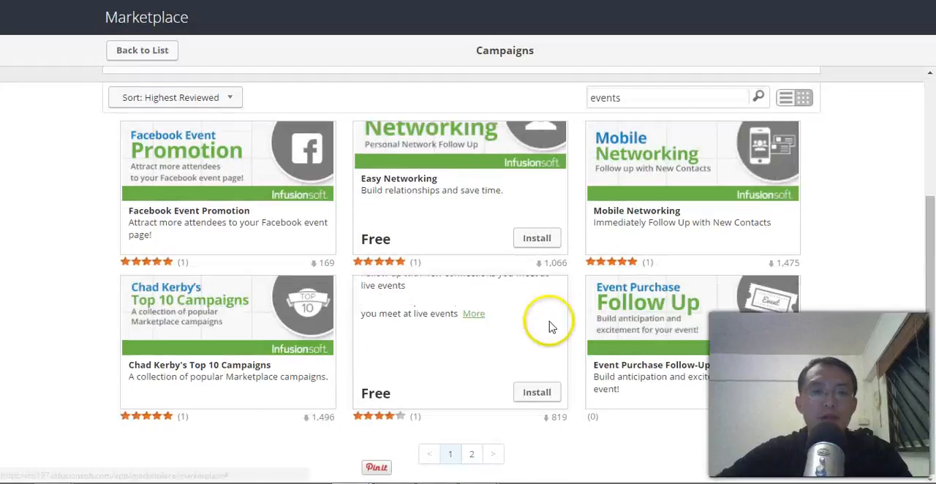
left_click(471, 454)
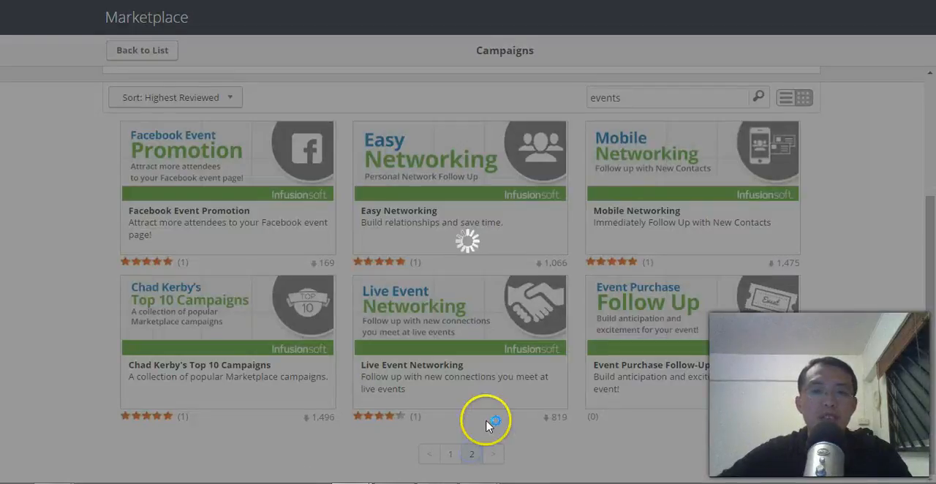
scroll(495, 382, "down", 1)
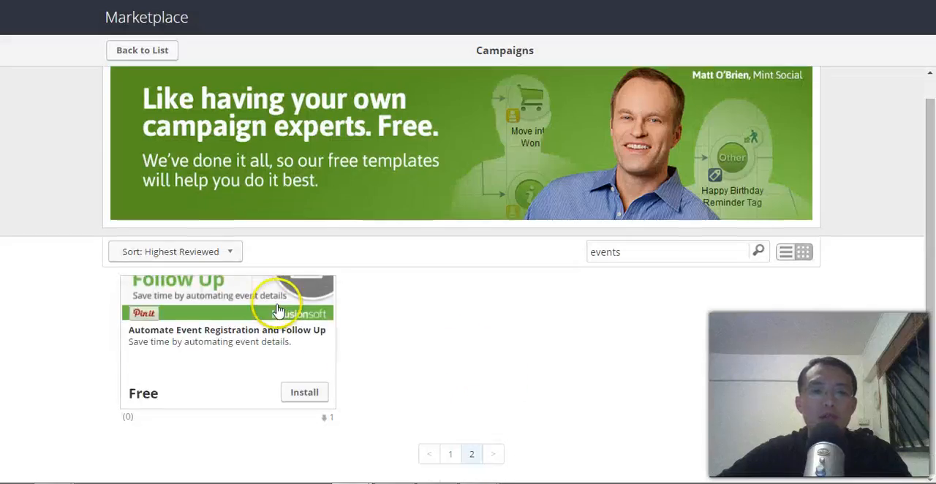
left_click(304, 393)
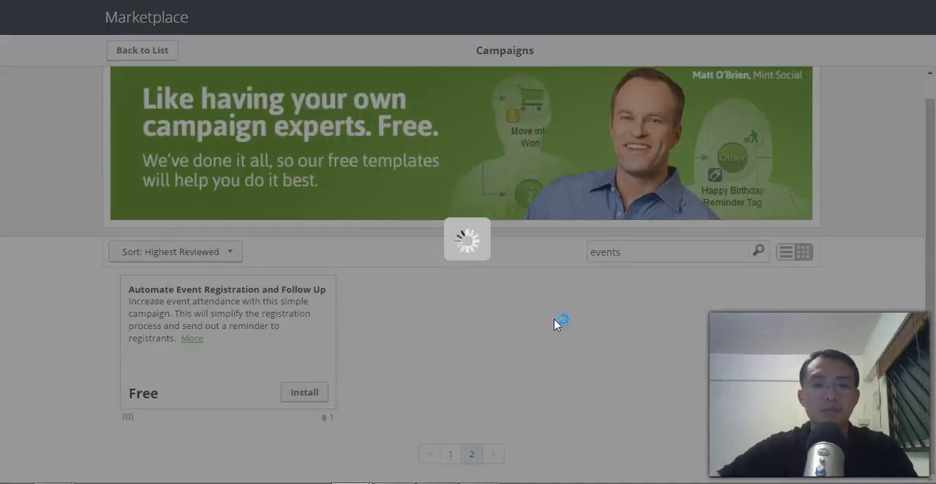
left_click(636, 275)
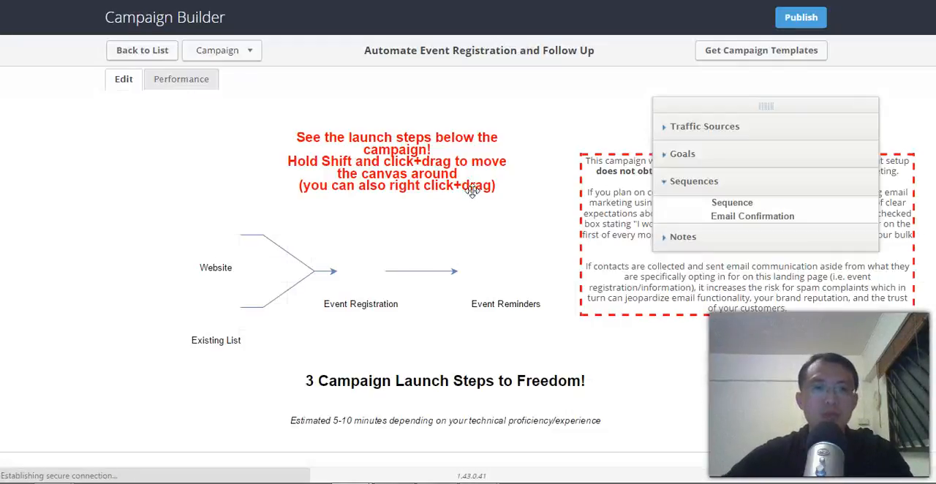
Step: Delete the dashed permission note, the red launch instruction note and the "3 Campaign Launch Steps to Freedom!" note from the canvas
left_click_drag(708, 367, 564, 341)
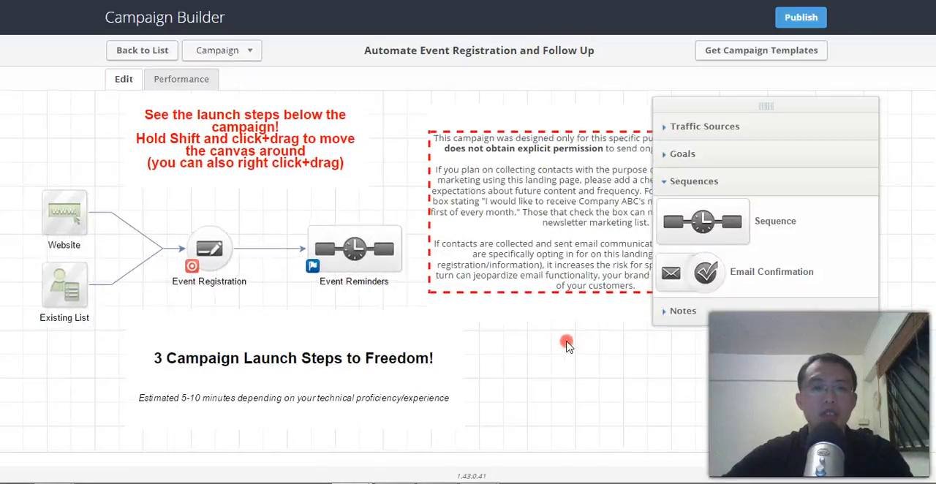
left_click(428, 110)
left_click(428, 106)
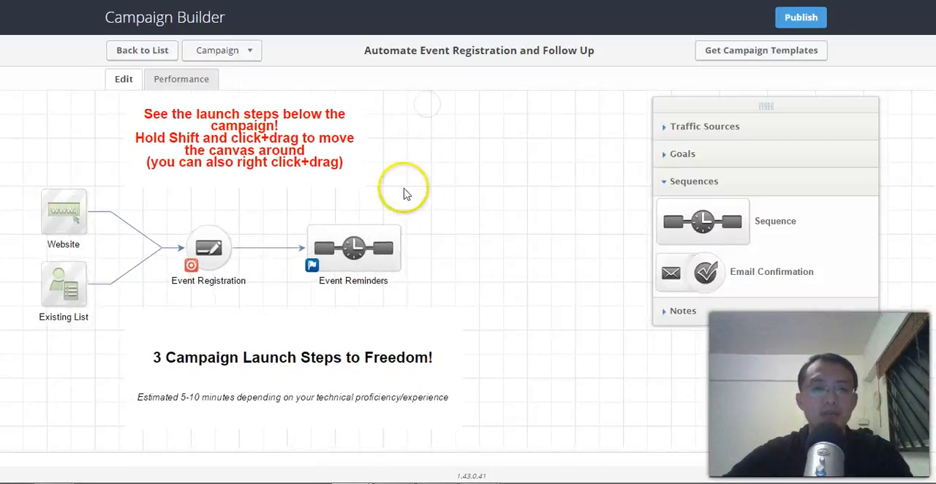
left_click(185, 125)
left_click(181, 105)
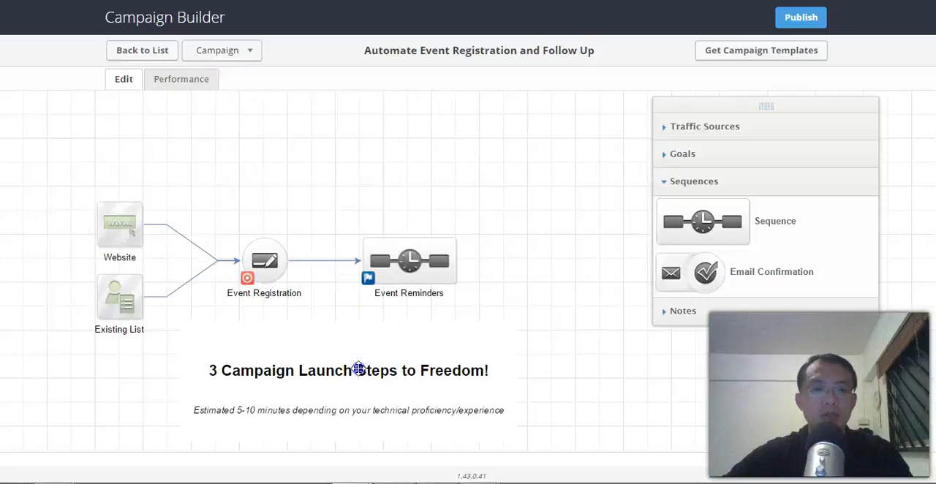
left_click(194, 328)
Step: Open the Event Registration landing page and delete its "DELETE THIS INSTRUCTION SNIPPET WHEN YOU ARE DONE" snippet
left_click_drag(562, 380, 603, 346)
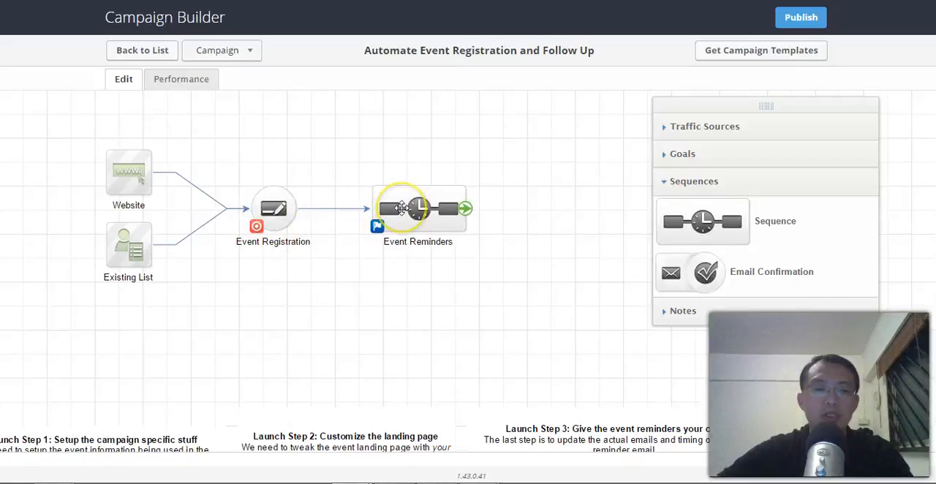
left_click_drag(321, 273, 401, 222)
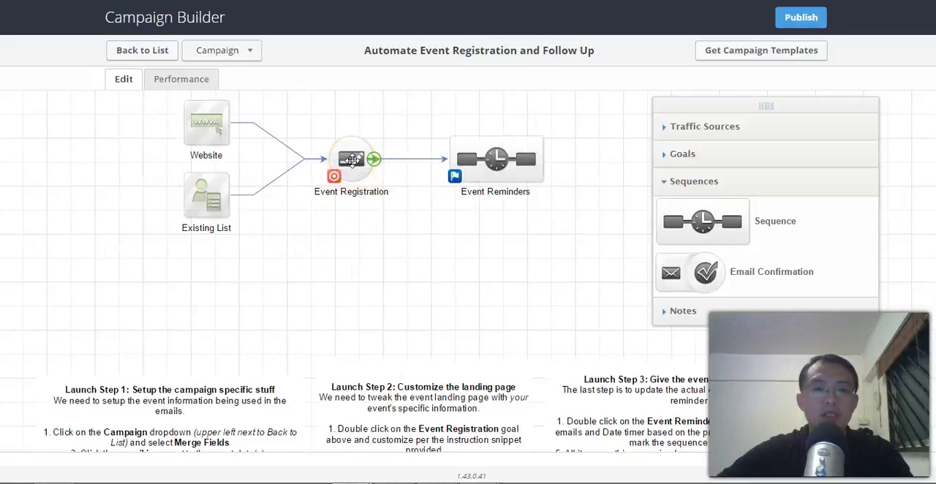
double_click(352, 159)
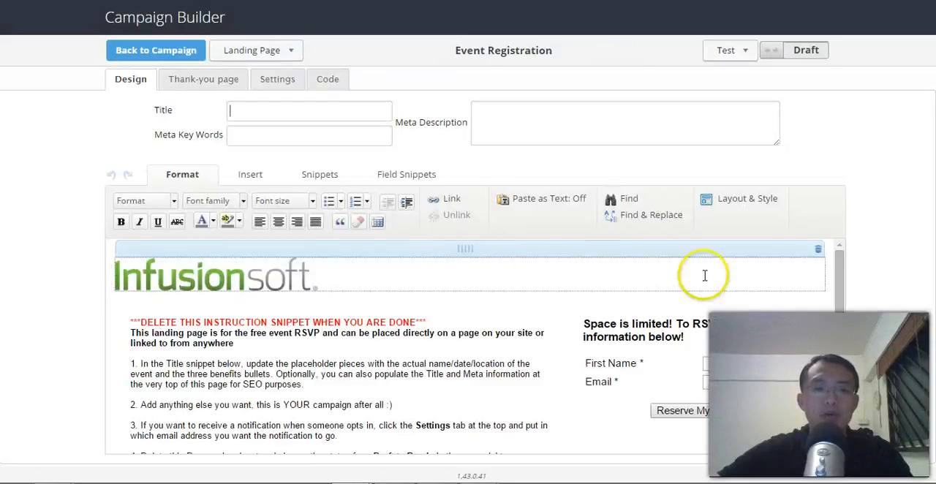
scroll(836, 281, "down", 1)
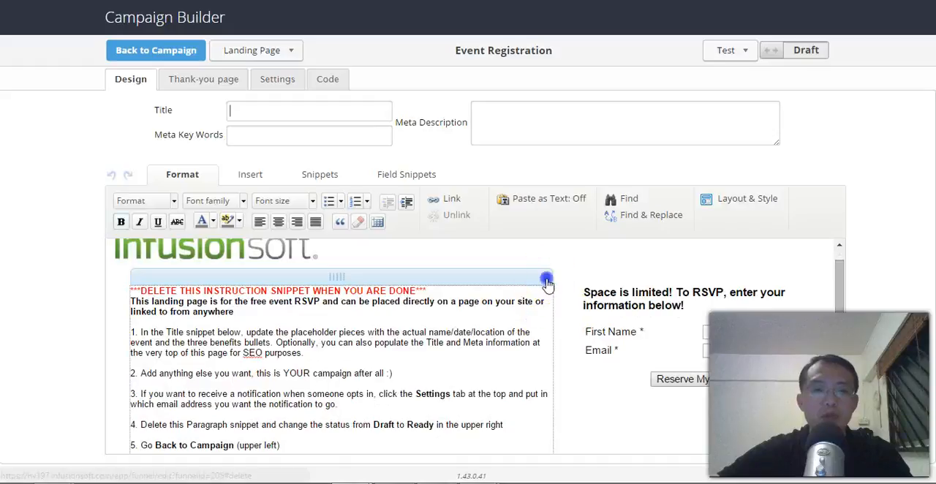
left_click(547, 280)
left_click_drag(840, 299, 841, 313)
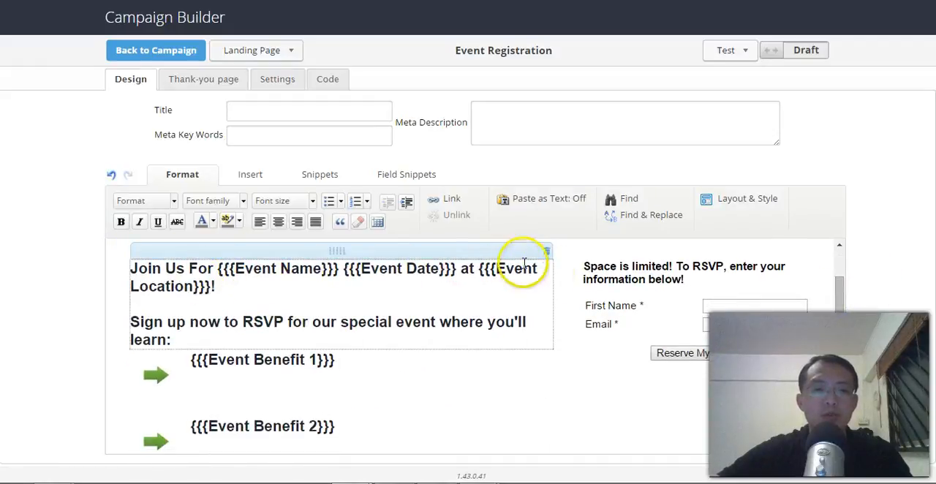
Step: Replace the Event Name placeholder in the landing page heading with "Work Less Get More Done Workshop"
left_click_drag(338, 269, 228, 269)
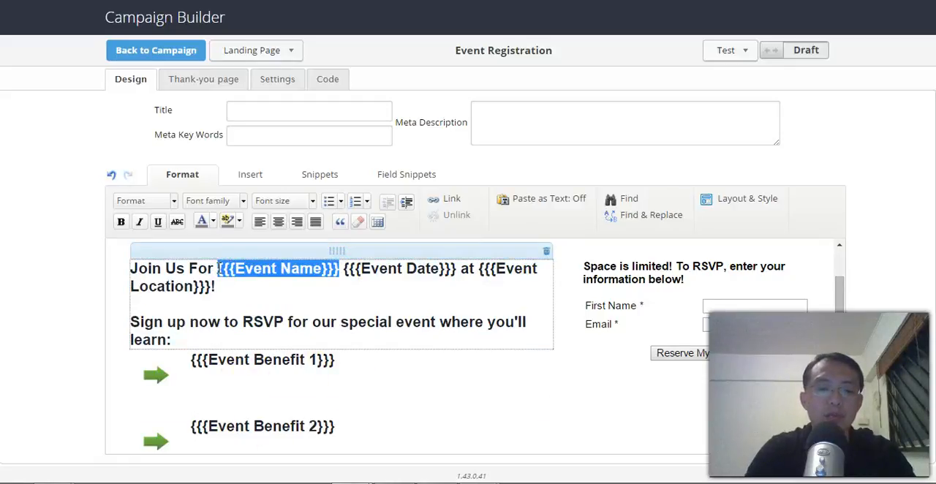
type("Work Less G")
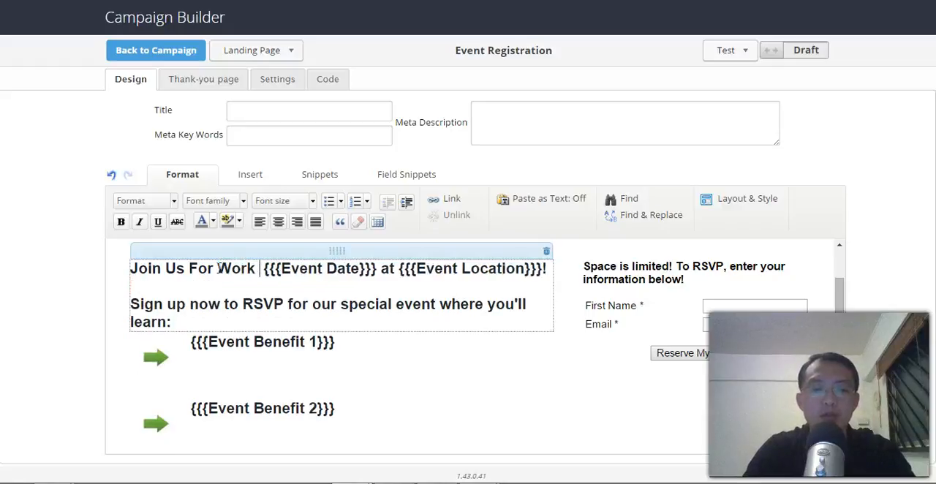
type("et ")
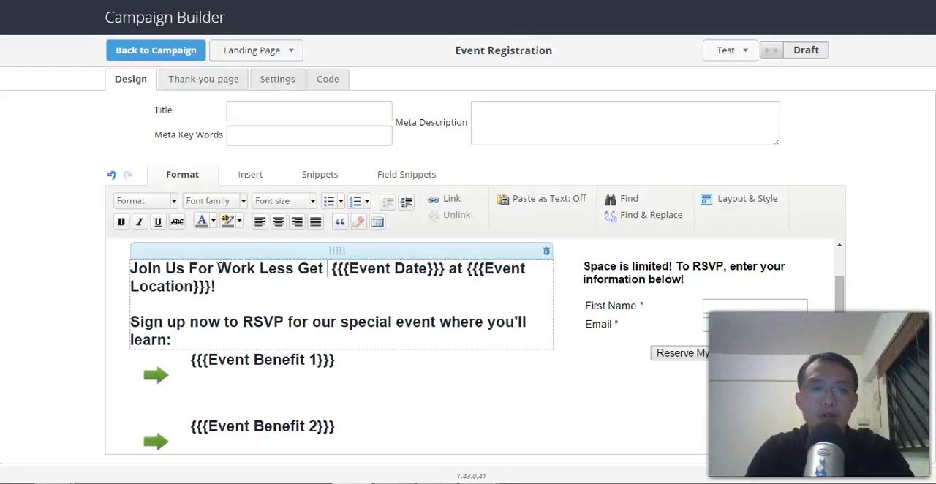
type("More th")
key("BackSpace")
key("BackSpace")
type("Done Wor")
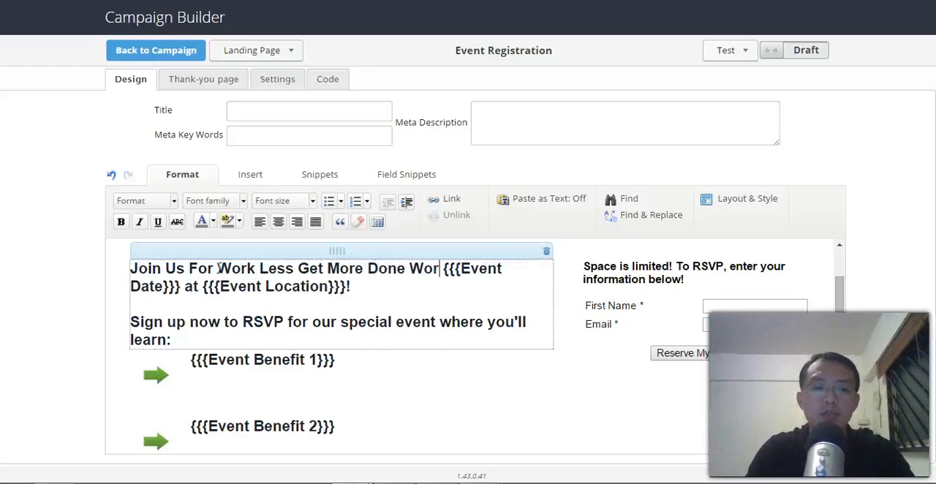
type("kshop")
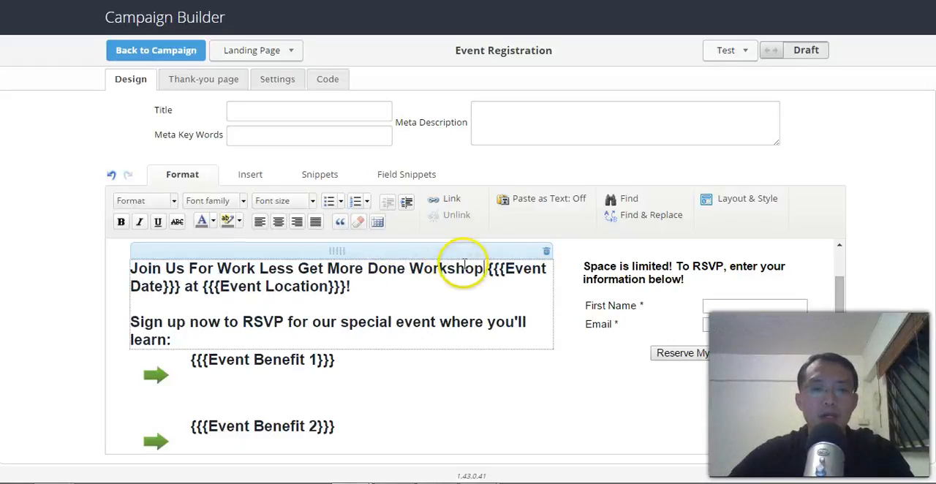
type(" ob")
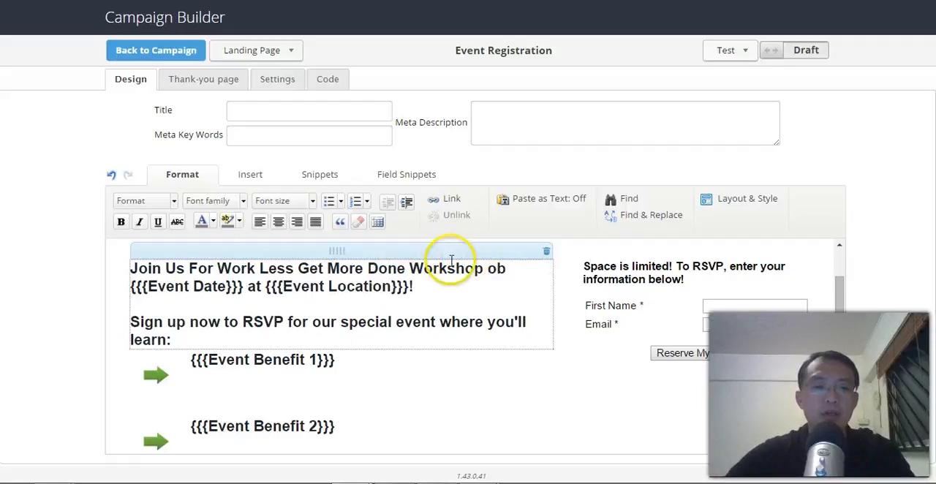
Step: Add "on" after the workshop name and replace the Event Date placeholder with "26 July 2015"
key("BackSpace")
type("n")
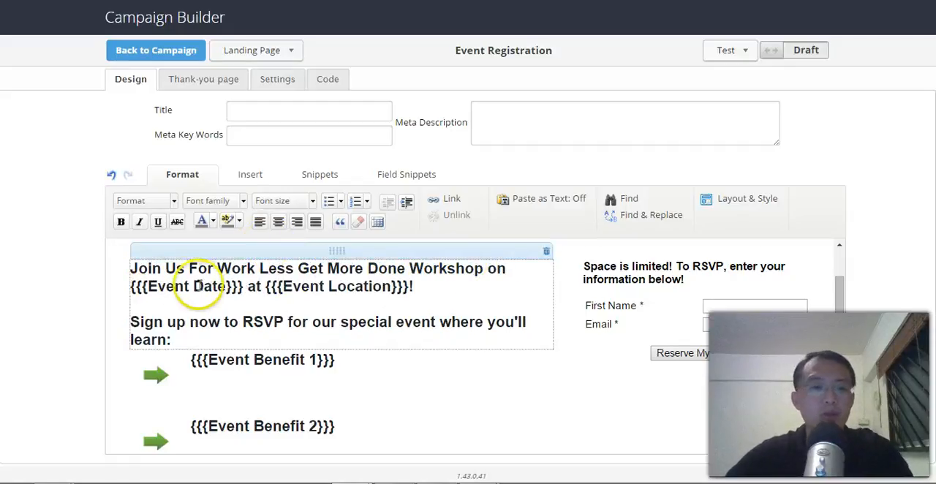
left_click_drag(243, 286, 129, 286)
type("26 July 2015")
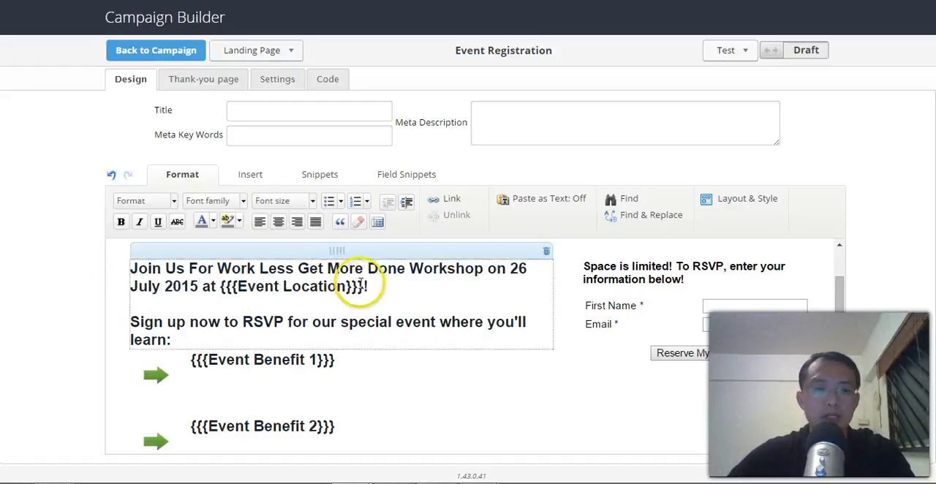
Step: Replace the Event Location placeholder in the heading with "Grand Park Hotel"
left_click_drag(364, 286, 226, 288)
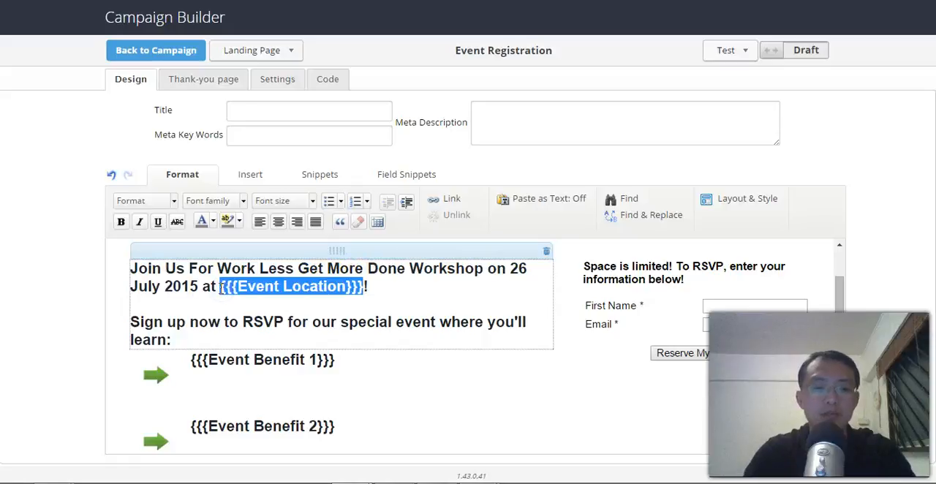
type("Grand")
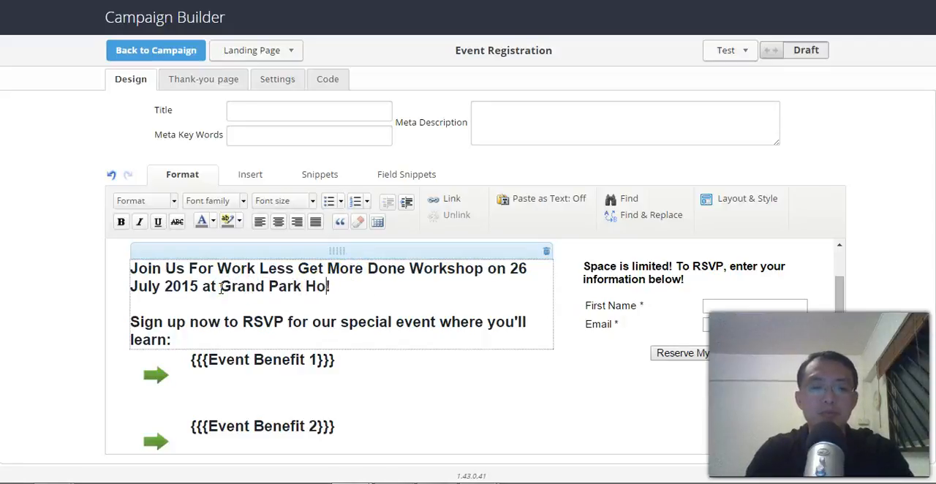
left_click(336, 357)
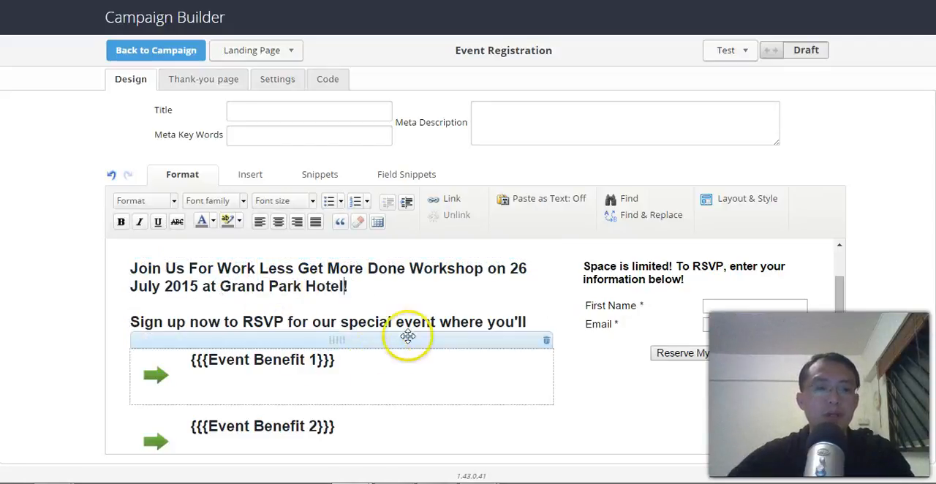
Step: Replace the Event Benefit 1 placeholder with "Work Less while getting more done!"
scroll(417, 303, "down", 1)
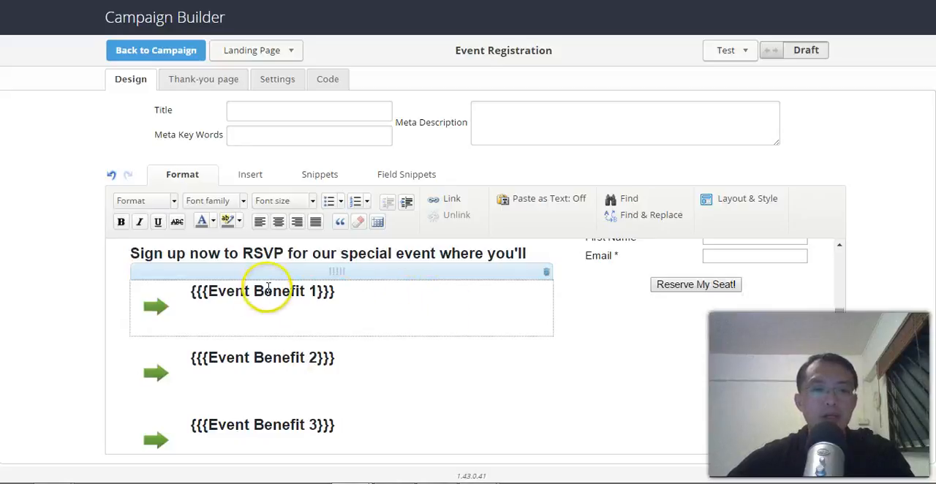
left_click_drag(191, 291, 321, 290)
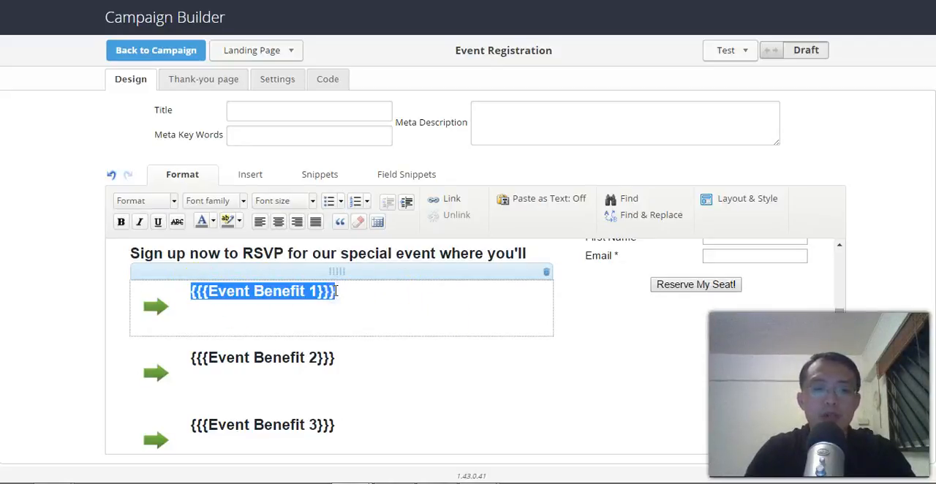
type("Work Less while getting more done!")
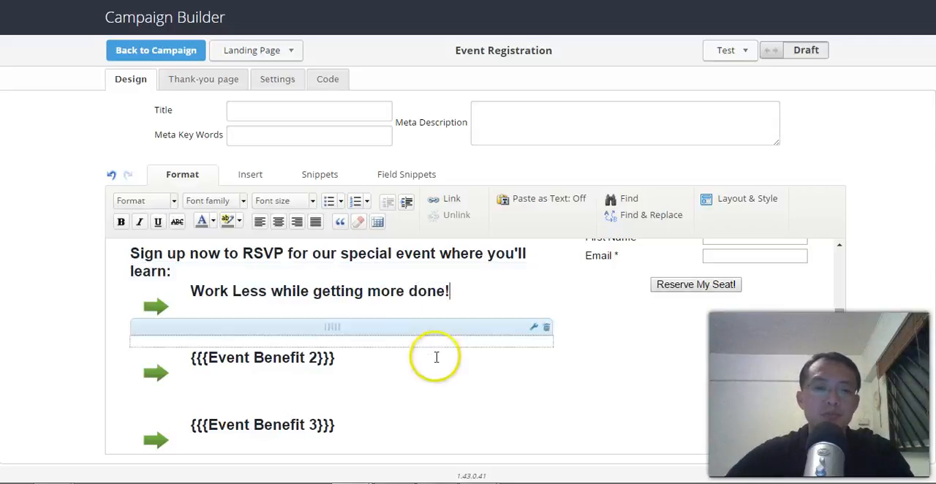
Step: Replace the Event Benefit 2 placeholder text with "Live the life you want", keeping its arrow image
left_click_drag(193, 355, 337, 358)
scroll(337, 357, "down", 1)
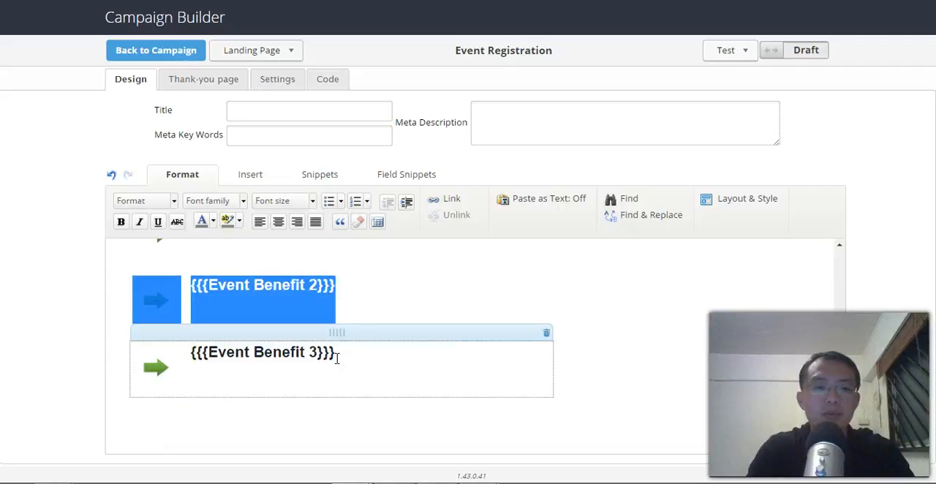
left_click_drag(329, 294, 203, 283)
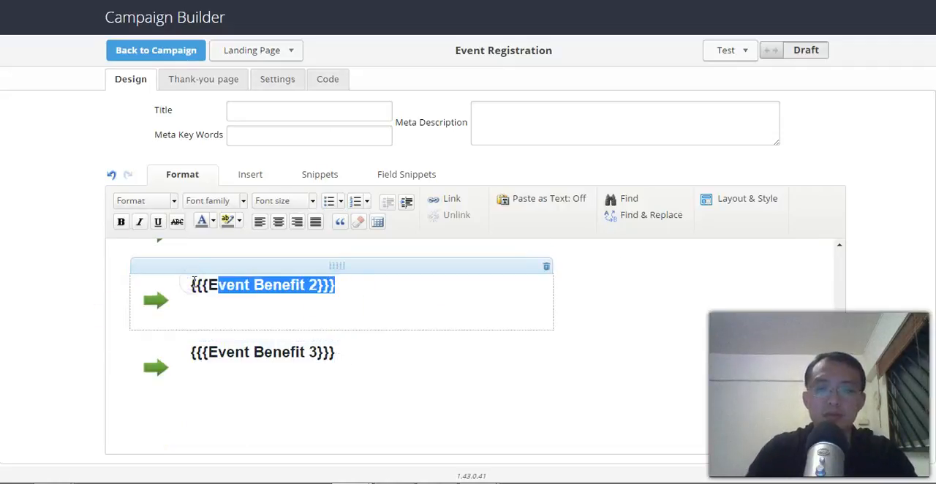
key("BackSpace")
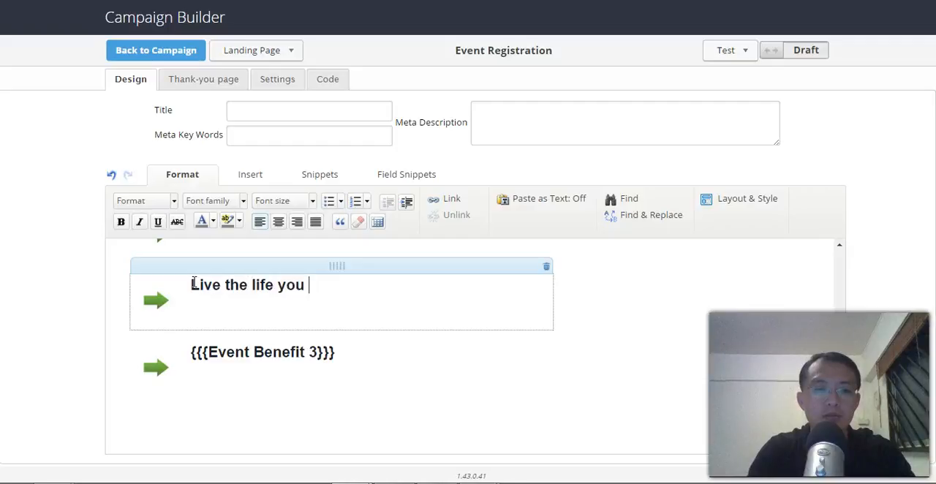
Step: Replace the Event Benefit 3 placeholder text with "Take more holidays", keeping its arrow image
left_click_drag(326, 352, 198, 346)
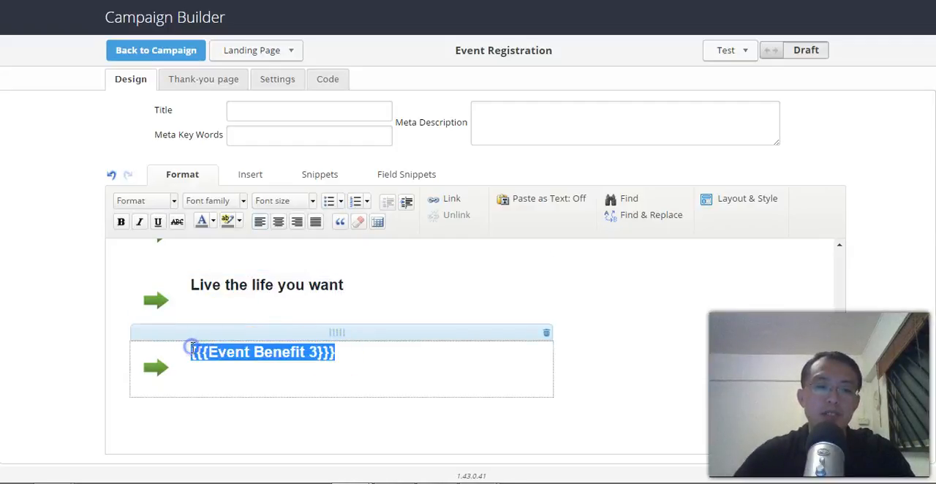
type("Take more holidays")
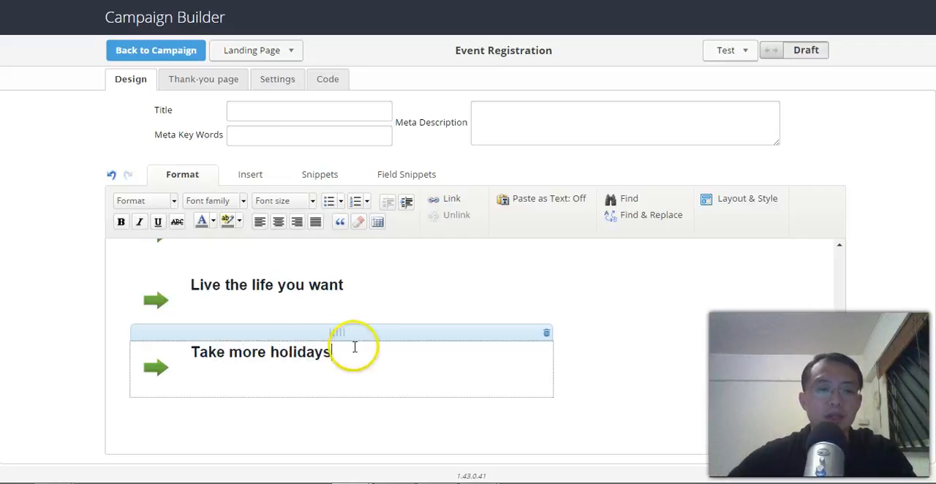
Step: Try enlarging the arrow image beside the benefit "Work Less while getting more done!"
scroll(359, 346, "up", 3)
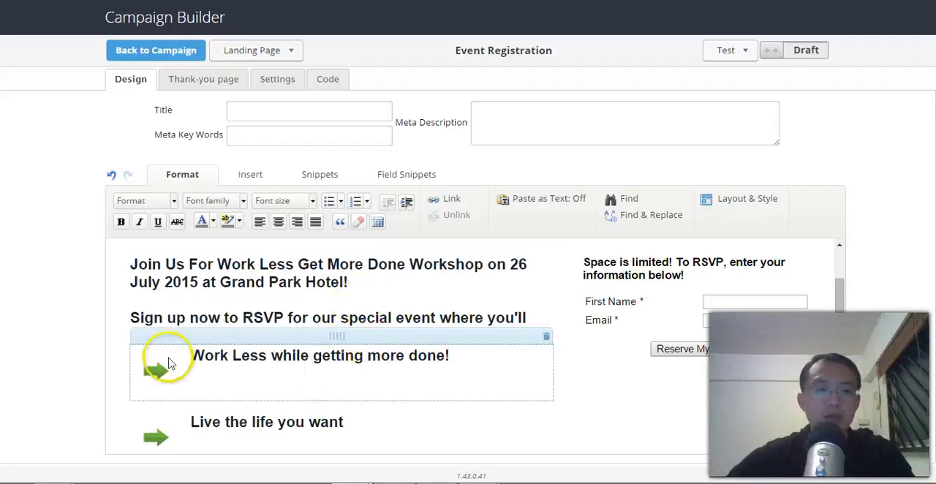
left_click(428, 175)
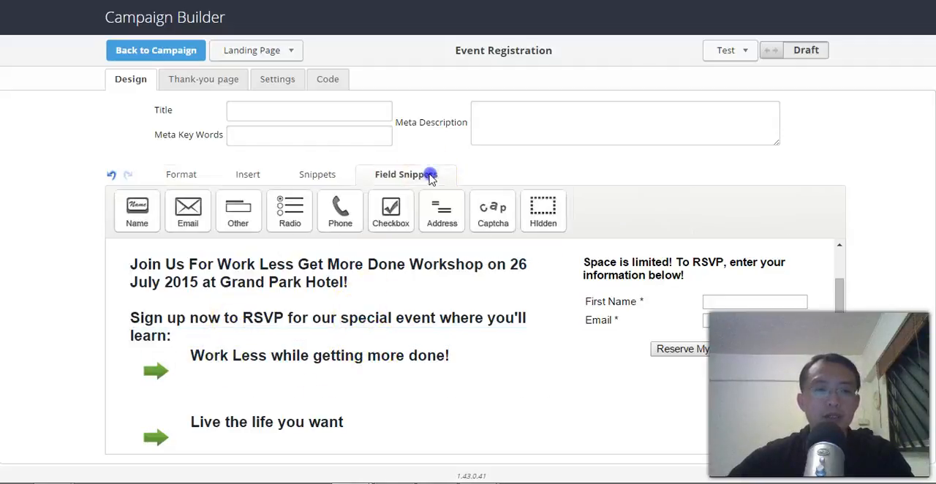
left_click(325, 174)
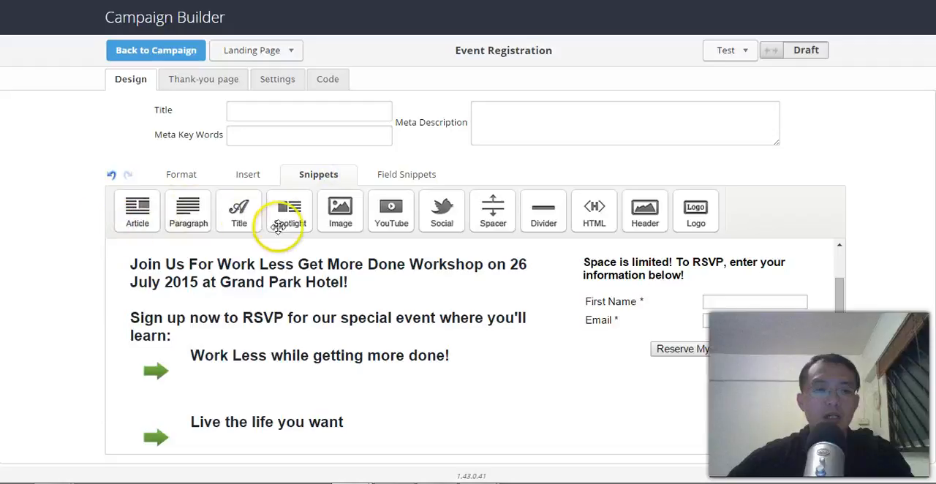
left_click(161, 373)
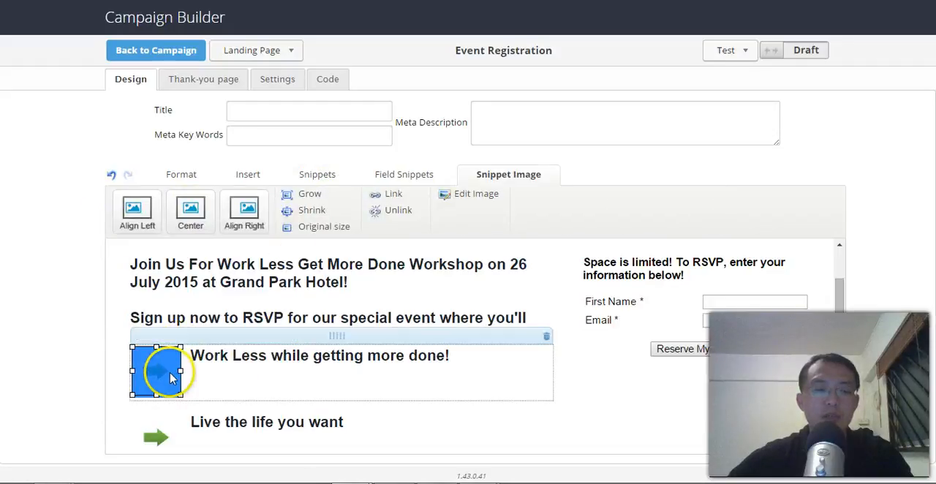
left_click(258, 369)
left_click(176, 370)
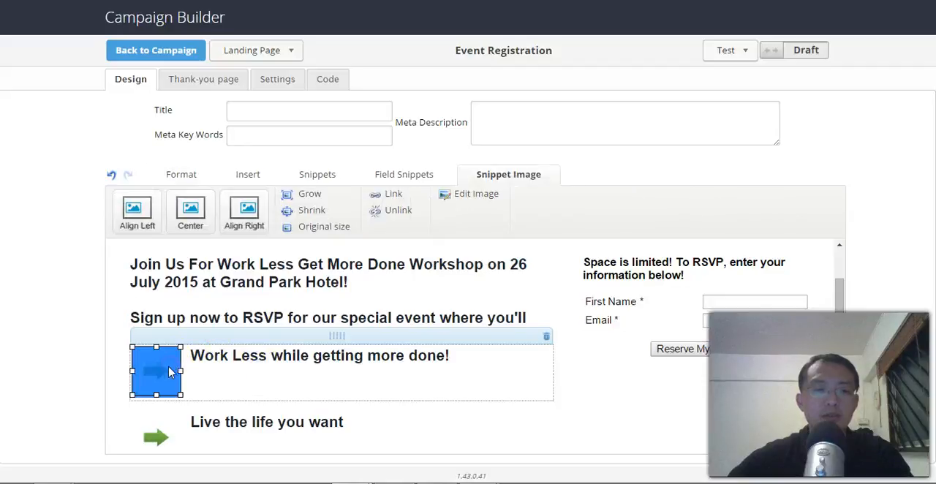
left_click_drag(179, 347, 289, 252)
scroll(558, 357, "down", 2)
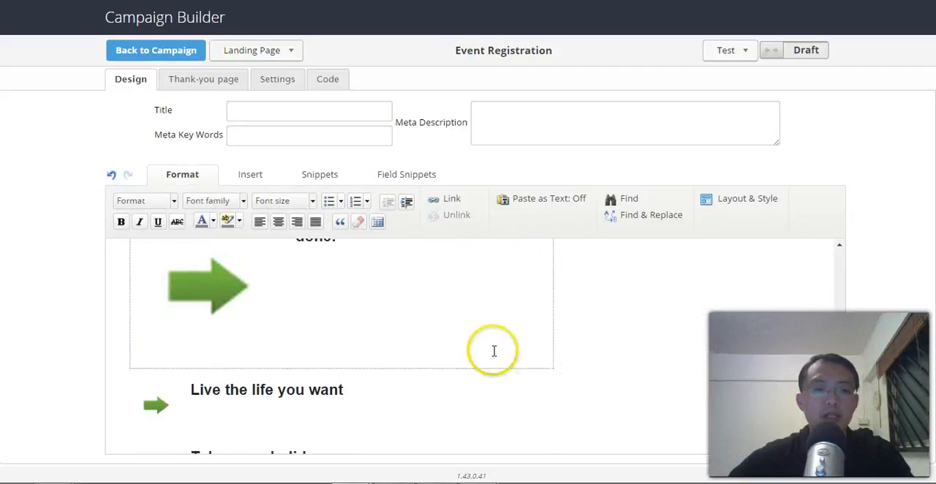
scroll(246, 369, "up", 1)
Step: Shrink the arrow image beside "Work Less while getting more done!" to roughly the size of the other benefit arrows
left_click(242, 337)
left_click(396, 332)
left_click(282, 325)
left_click_drag(285, 276, 169, 363)
left_click(146, 307)
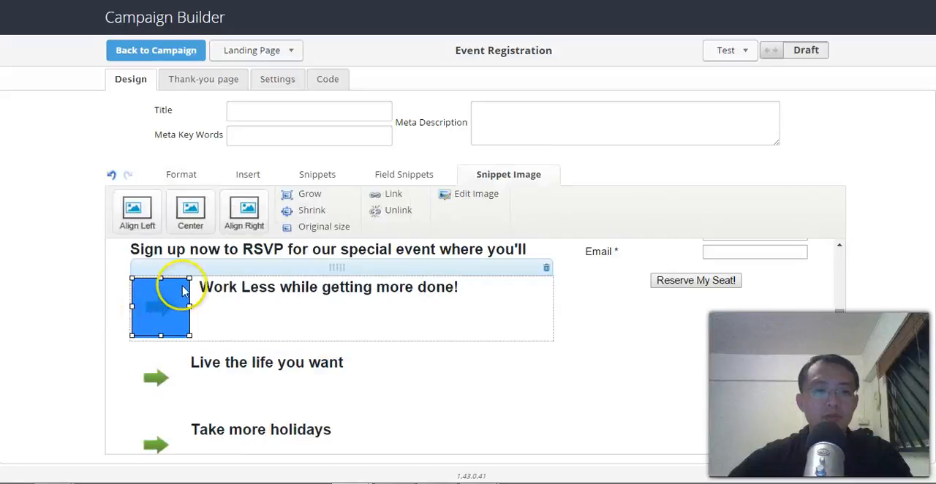
left_click_drag(188, 279, 184, 291)
left_click(714, 323)
Step: Add an Other field below Email in the RSVP form and choose to create a custom field for it
scroll(731, 358, "up", 3)
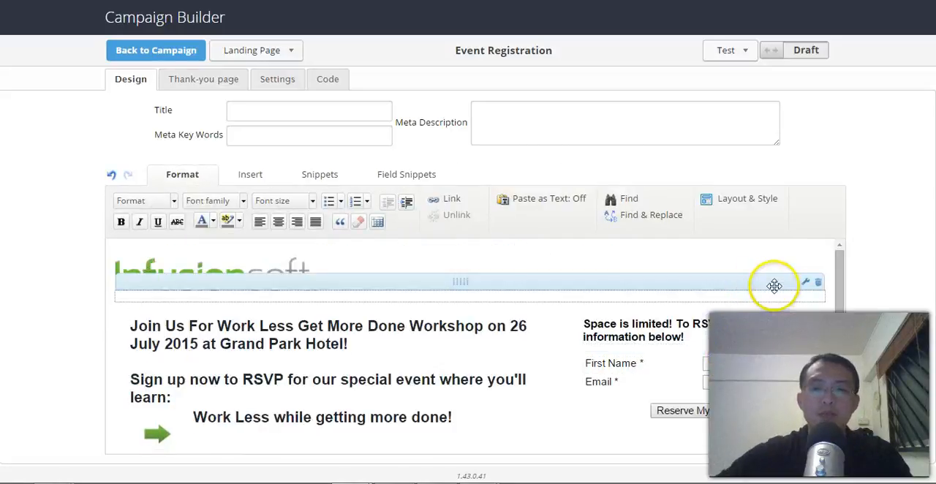
left_click_drag(842, 291, 843, 305)
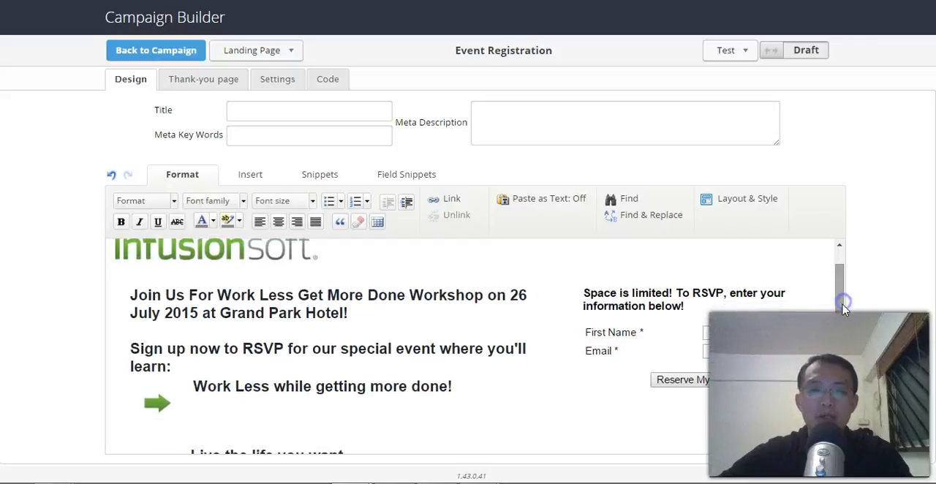
left_click(594, 295)
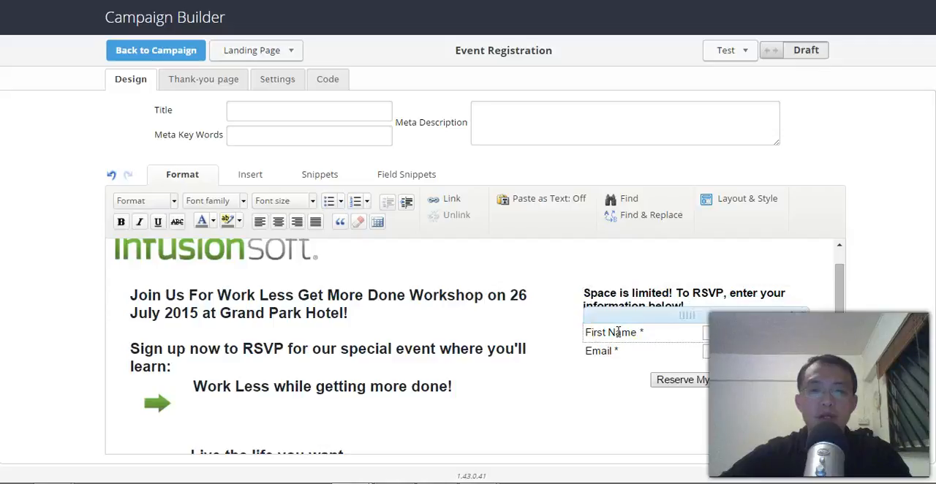
left_click(397, 178)
left_click_drag(237, 211, 691, 369)
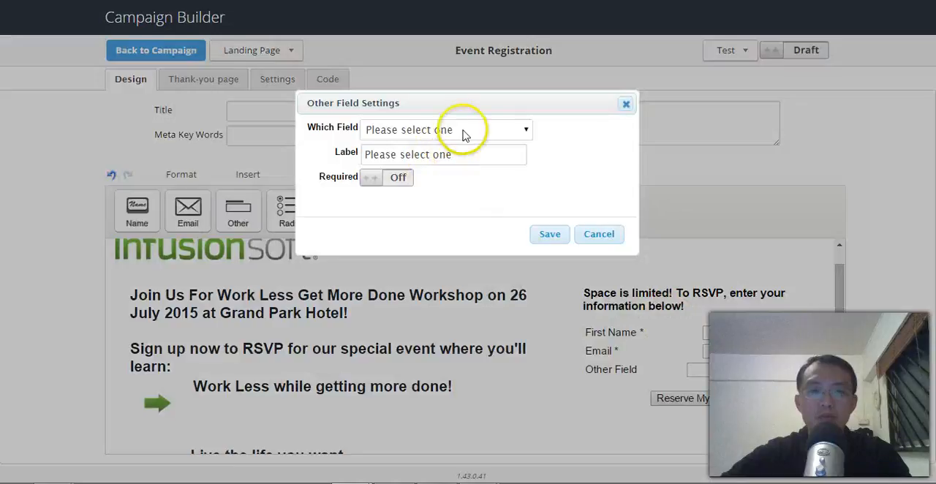
left_click(462, 129)
left_click_drag(528, 184, 539, 359)
left_click(486, 395)
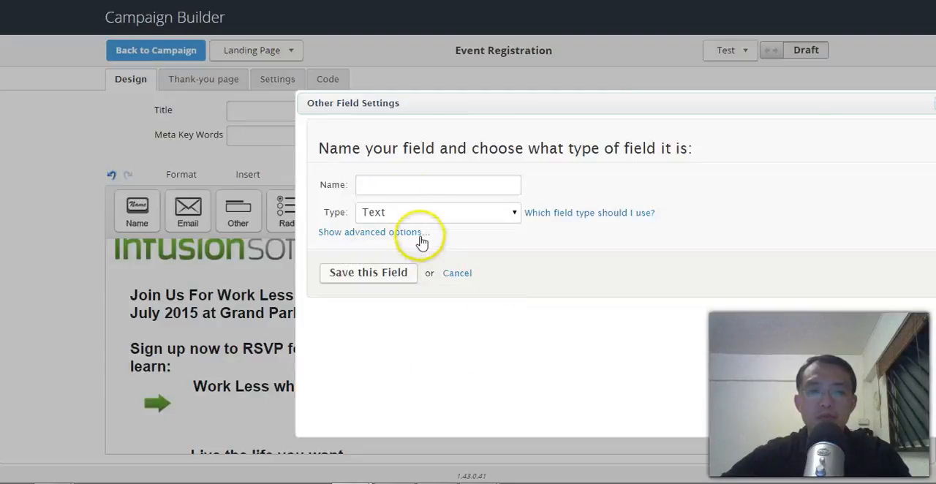
Step: Name the custom field Department, make it a Dropdown and enter the options HR Dept, Finance Dept, IT Dept and Operation Dept
left_click(407, 185)
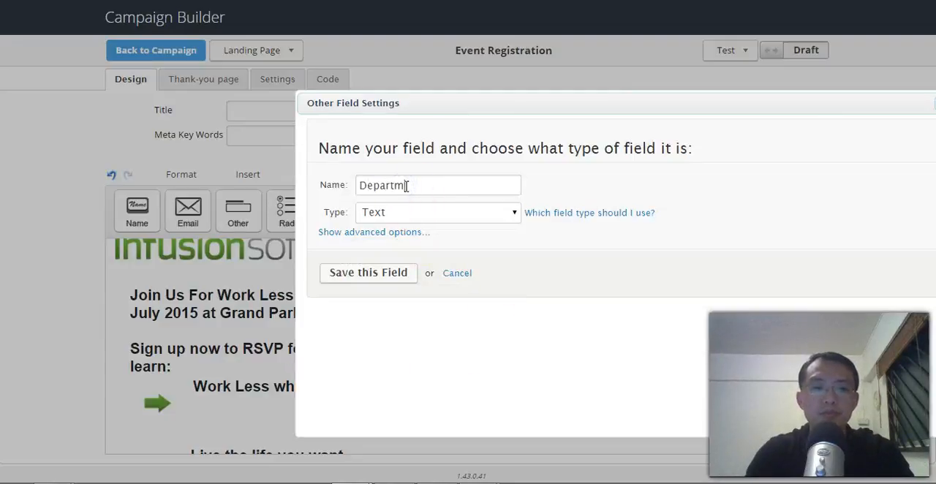
left_click(397, 212)
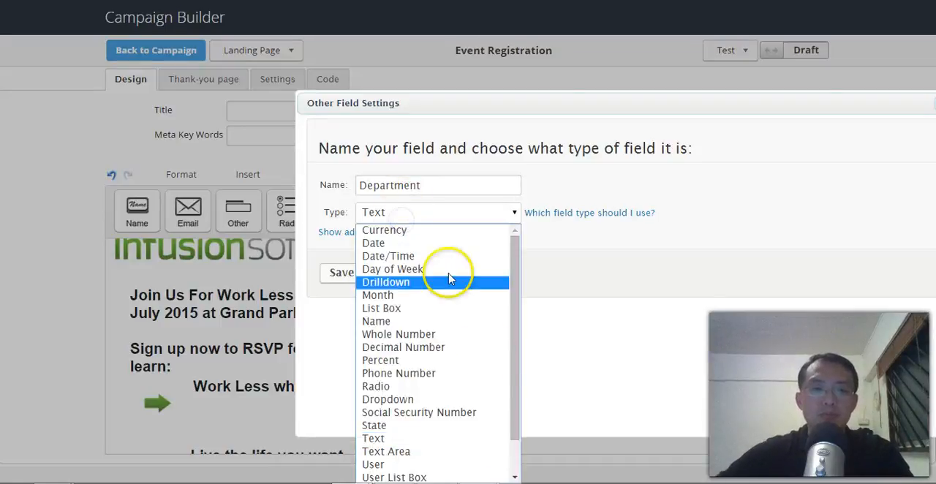
left_click(473, 438)
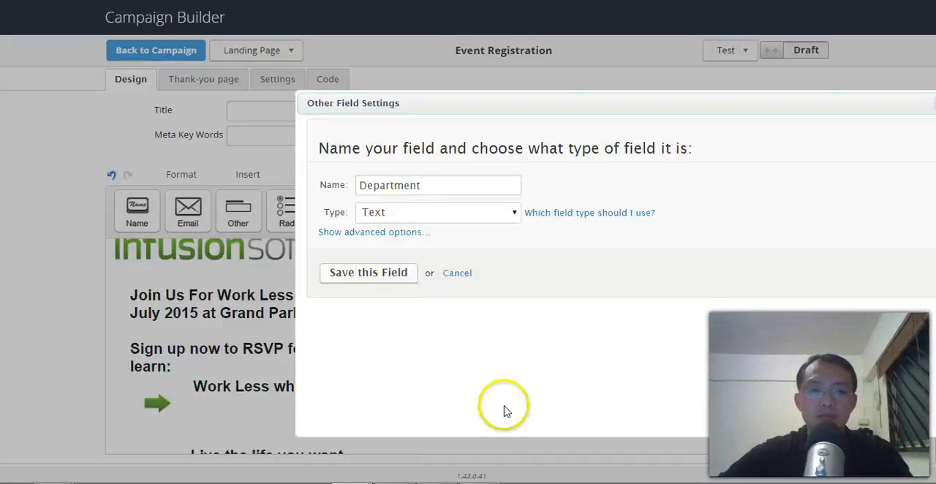
left_click(410, 232)
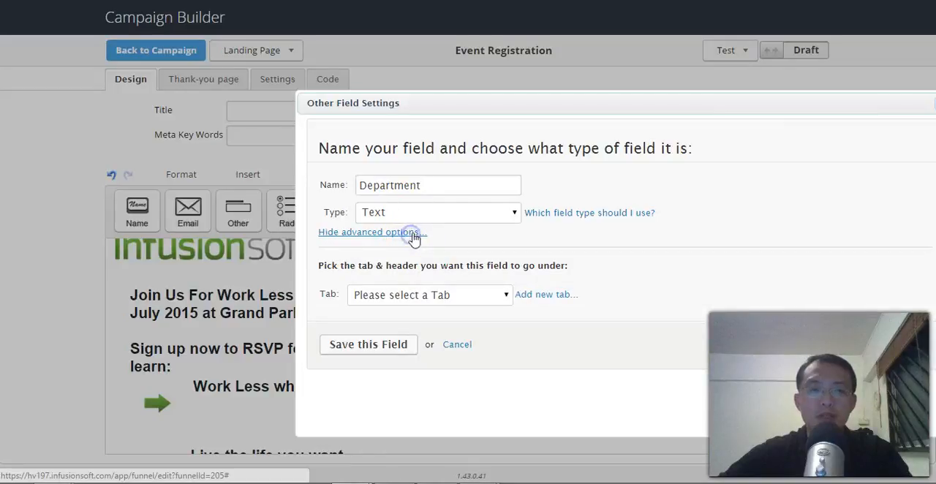
left_click(436, 212)
left_click_drag(518, 334, 523, 406)
left_click(429, 358)
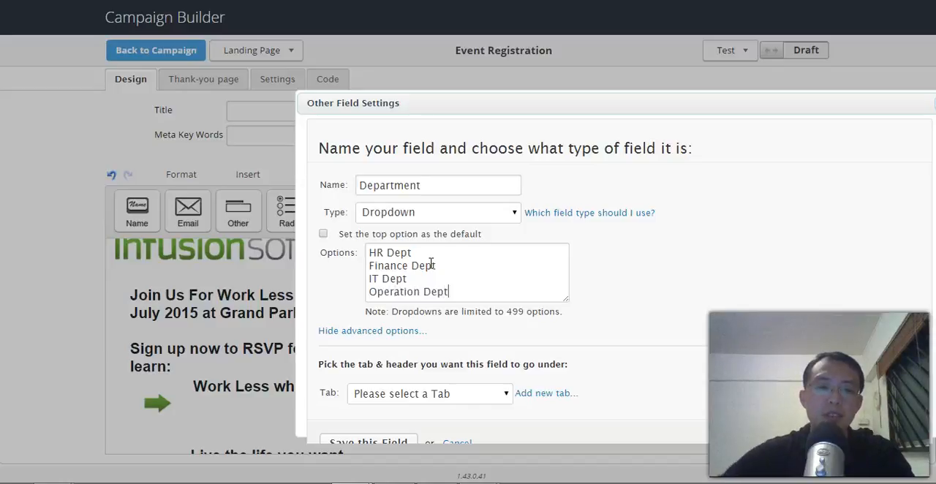
Step: File the Department field under the Custom Fields tab and Custom Fields header, and save it into the RSVP form
scroll(520, 285, "down", 1)
left_click(434, 365)
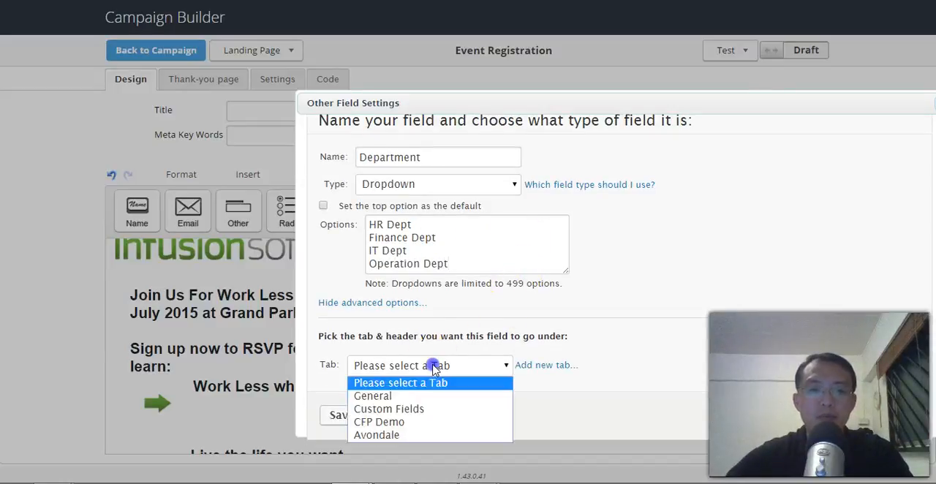
left_click(417, 409)
left_click(423, 393)
left_click(427, 422)
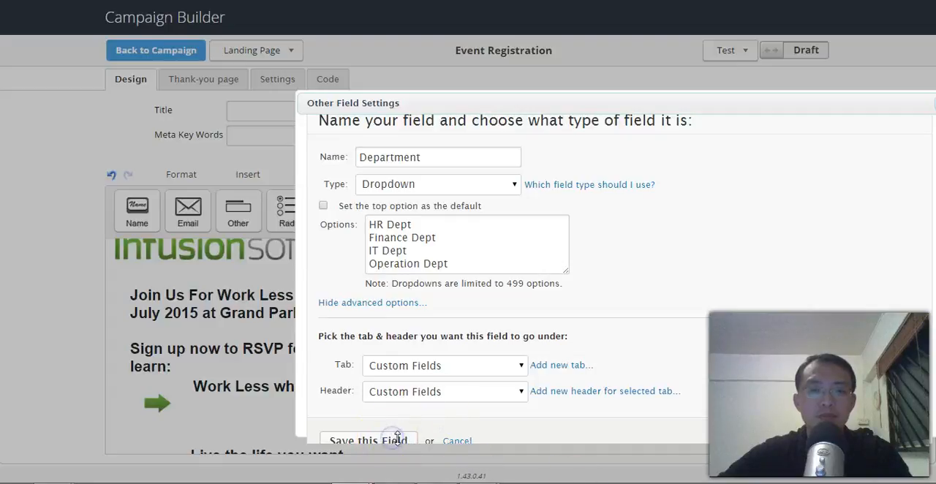
scroll(530, 298, "down", 1)
left_click(390, 415)
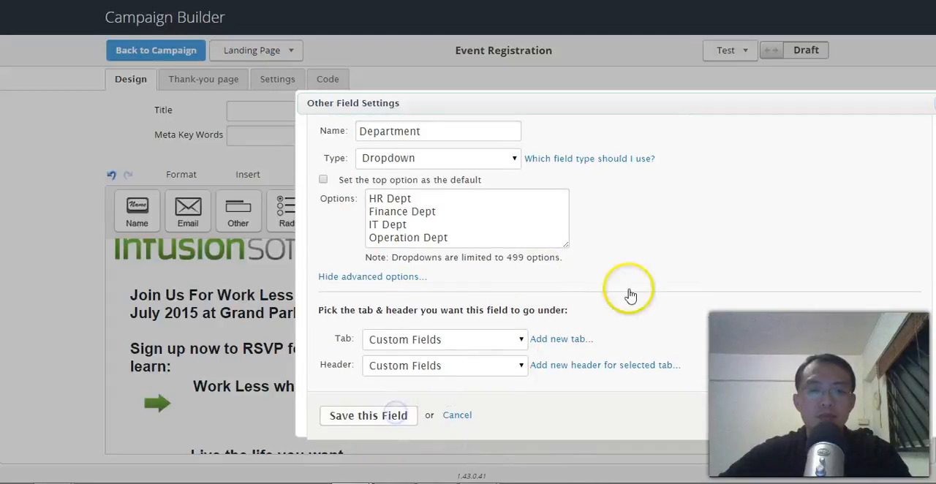
left_click(552, 237)
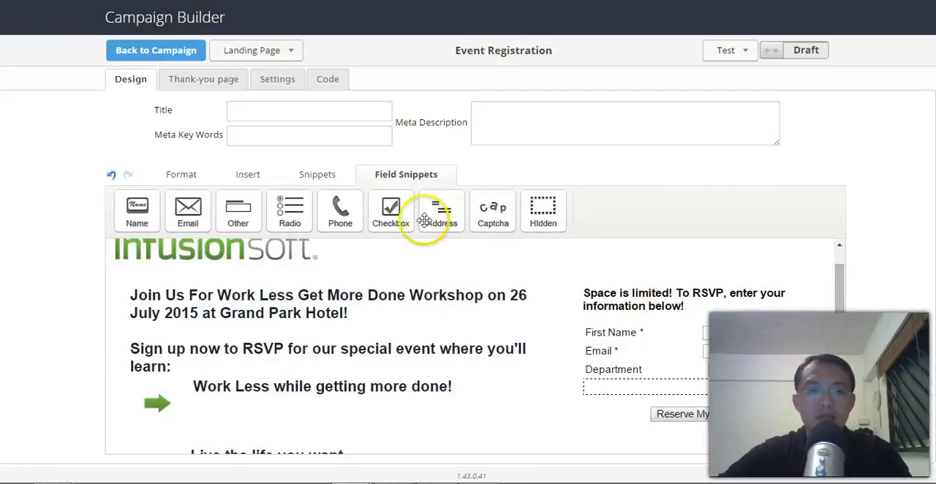
Step: Add another Other field below Department in the RSVP form and link it to Append to Person Notes
left_click_drag(234, 212, 622, 414)
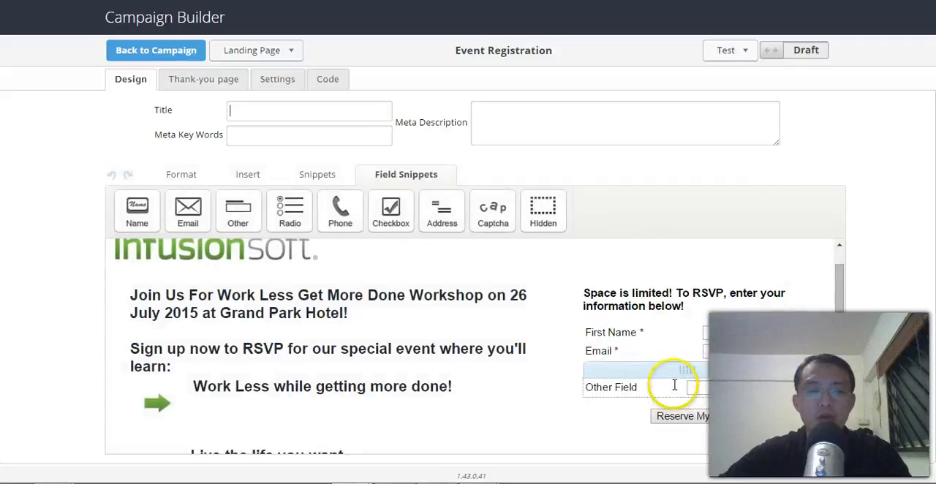
left_click(676, 391)
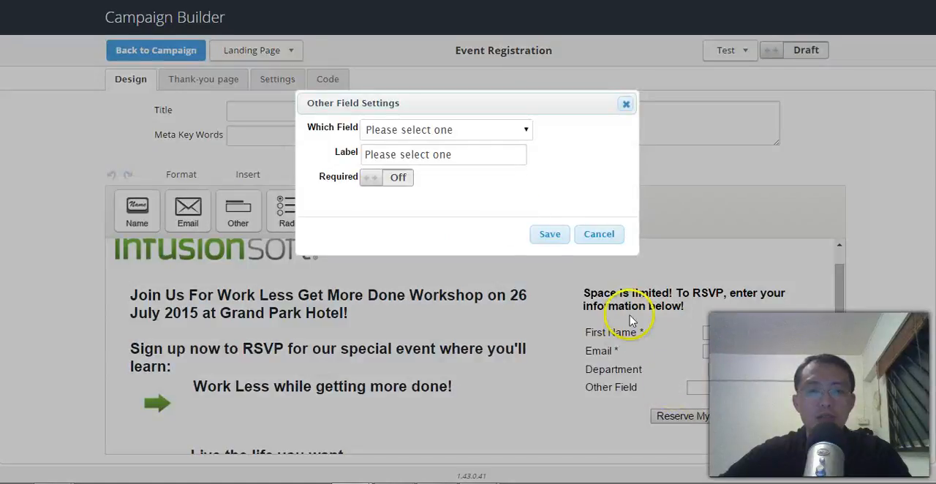
left_click(477, 130)
left_click_drag(524, 203, 525, 371)
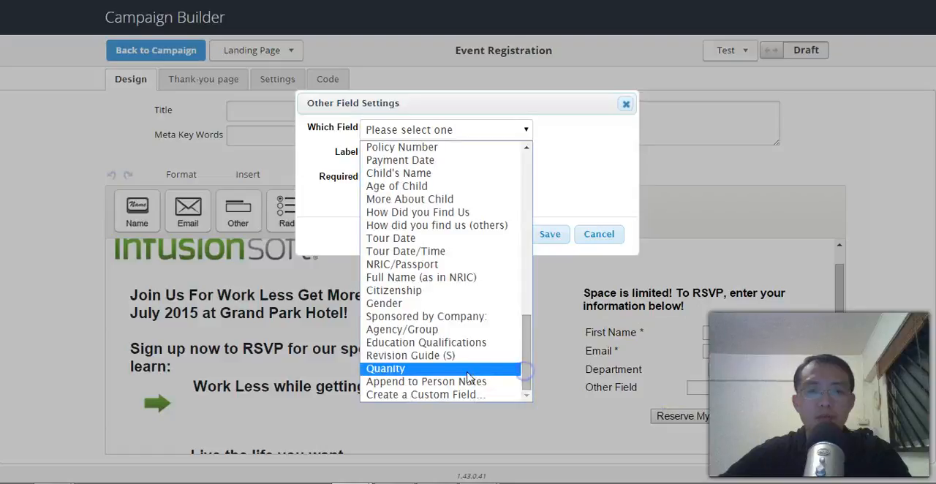
left_click(473, 381)
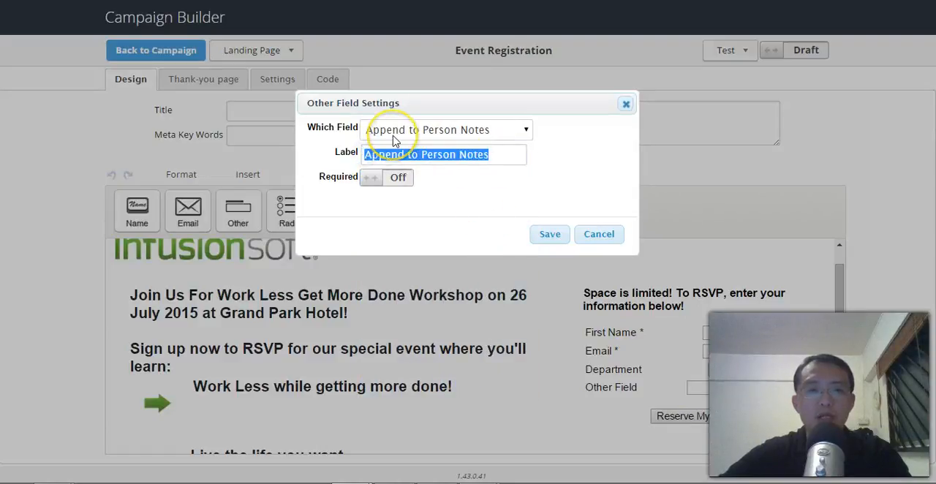
Step: Label the notes field "What would you like to learn?" and save its settings
left_click(524, 131)
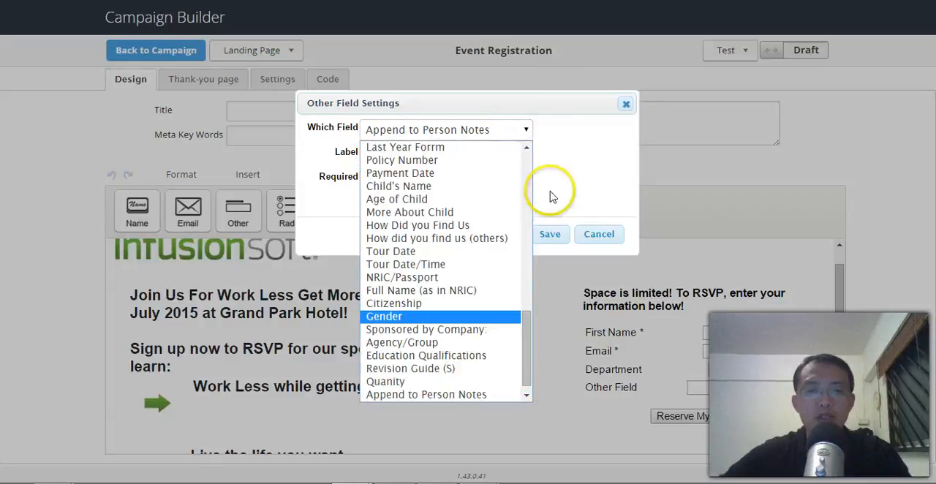
left_click(540, 132)
left_click_drag(495, 154, 387, 154)
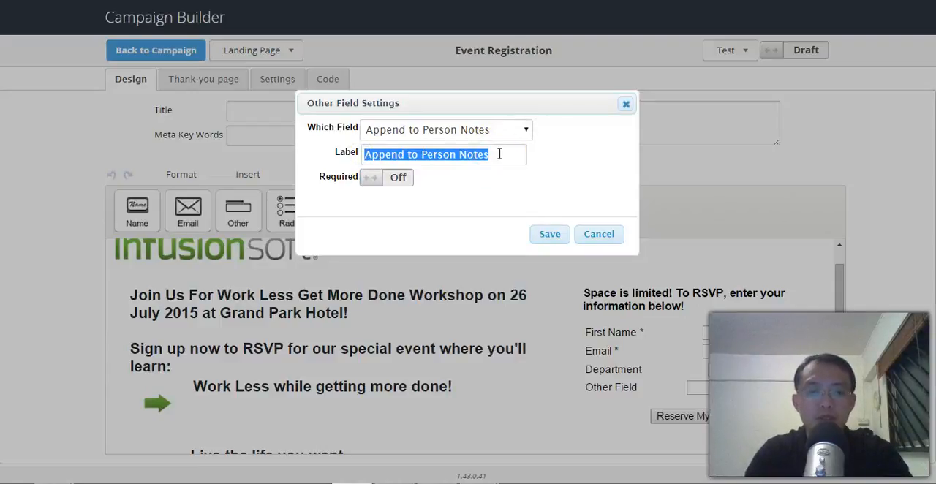
type("What would you like to learn?")
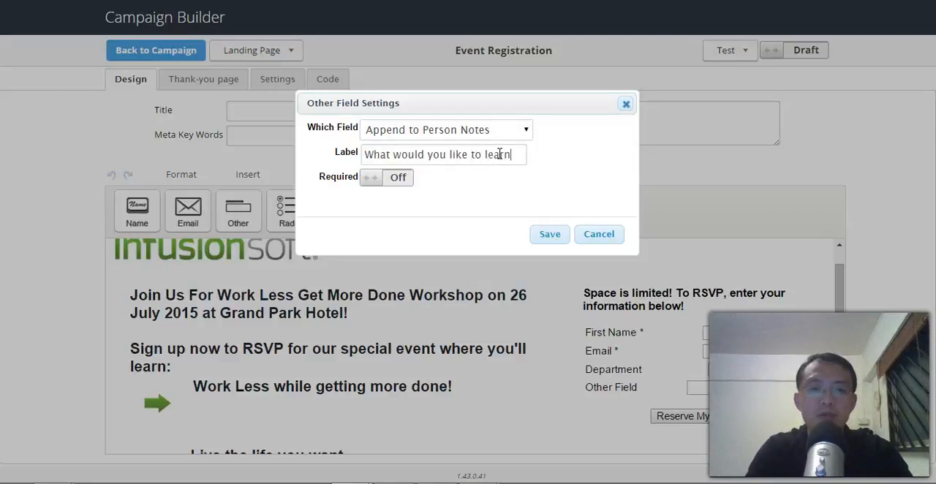
left_click(548, 233)
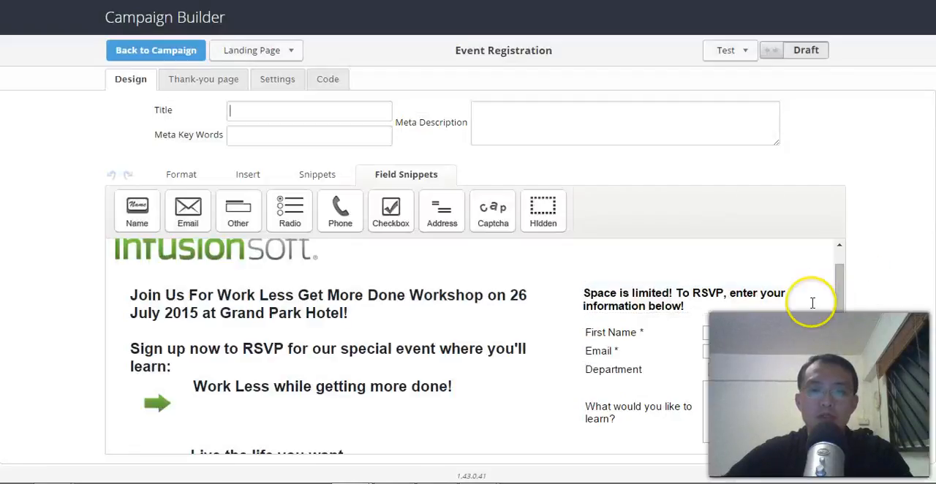
Step: Take the Event Registration landing page out of Draft status and open the campaign's Event Reminders sequence
left_click_drag(838, 310, 838, 345)
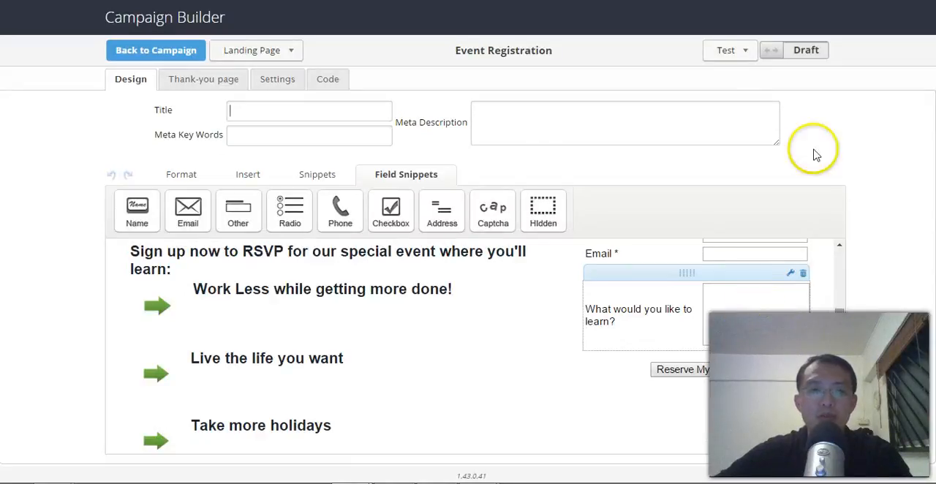
left_click(794, 52)
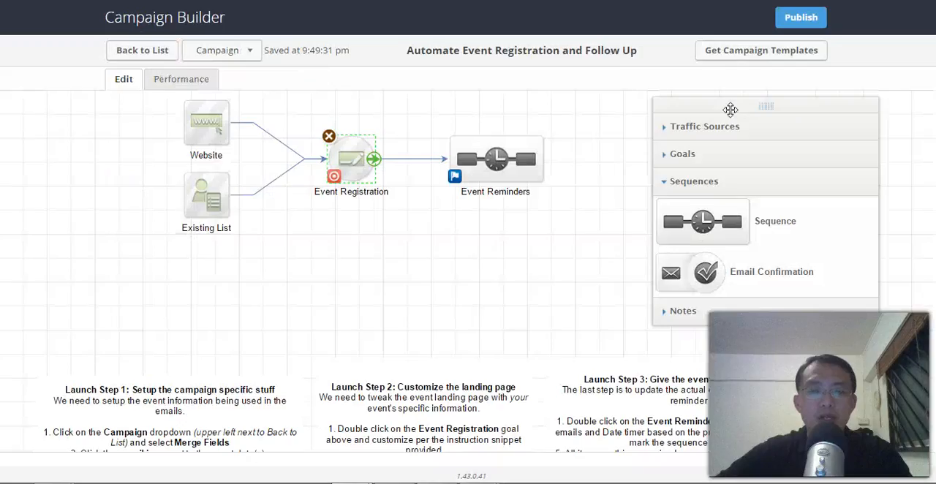
left_click_drag(526, 255, 514, 268)
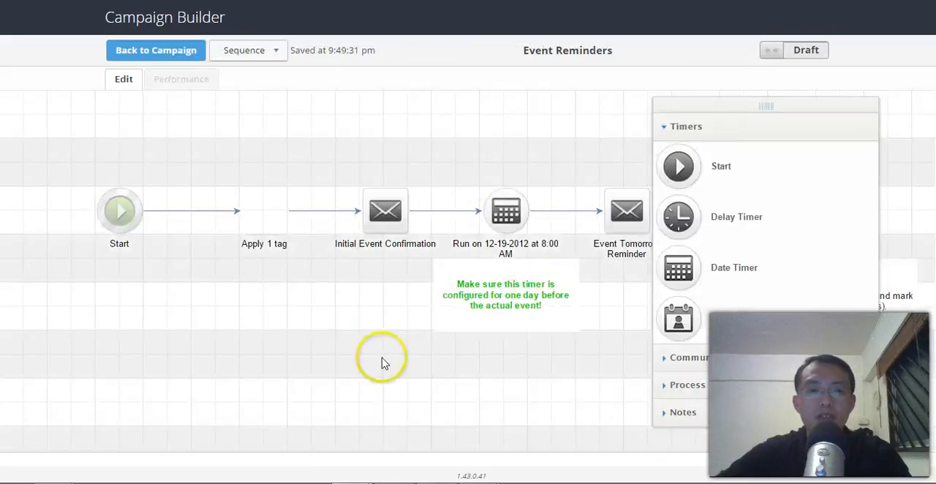
left_click_drag(382, 358, 290, 313)
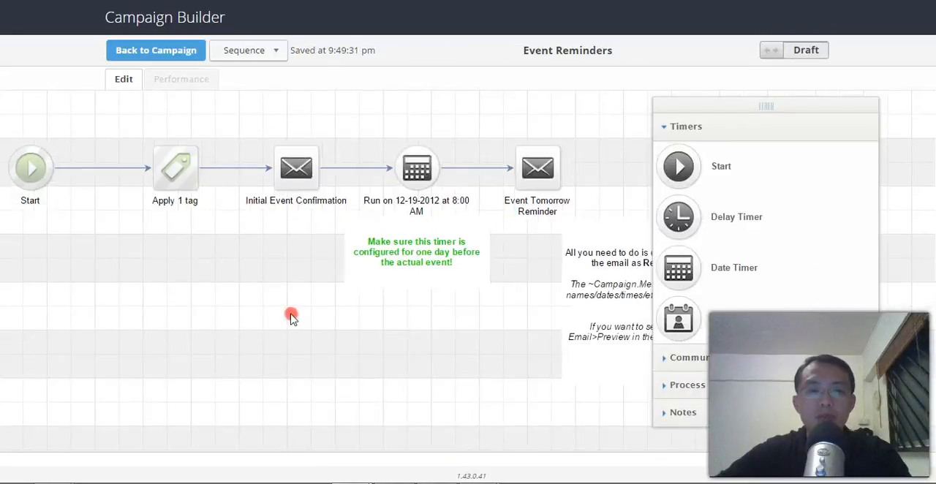
Step: Check which tag the sequence's Apply tag step assigns and save its configuration
double_click(169, 169)
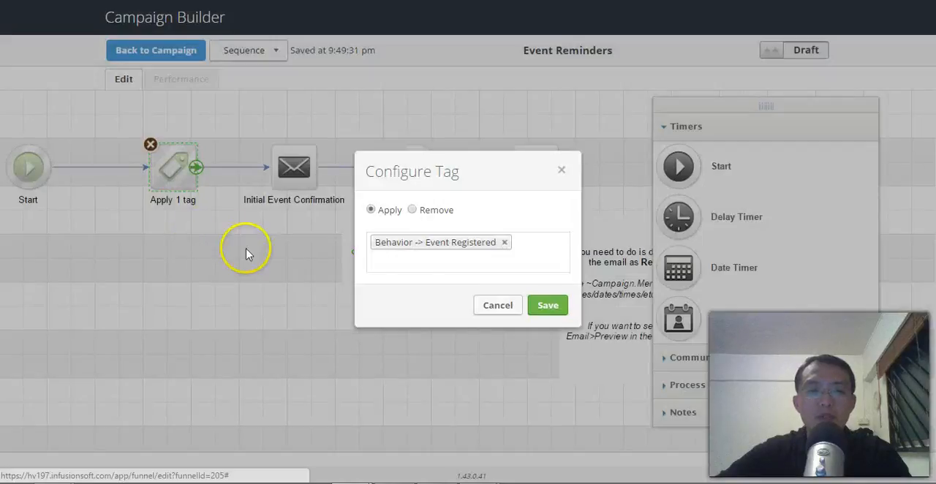
left_click(552, 306)
Step: Review the Initial Event Confirmation email, mark it as Ready and return to the Event Reminders sequence
left_click_drag(383, 334, 308, 362)
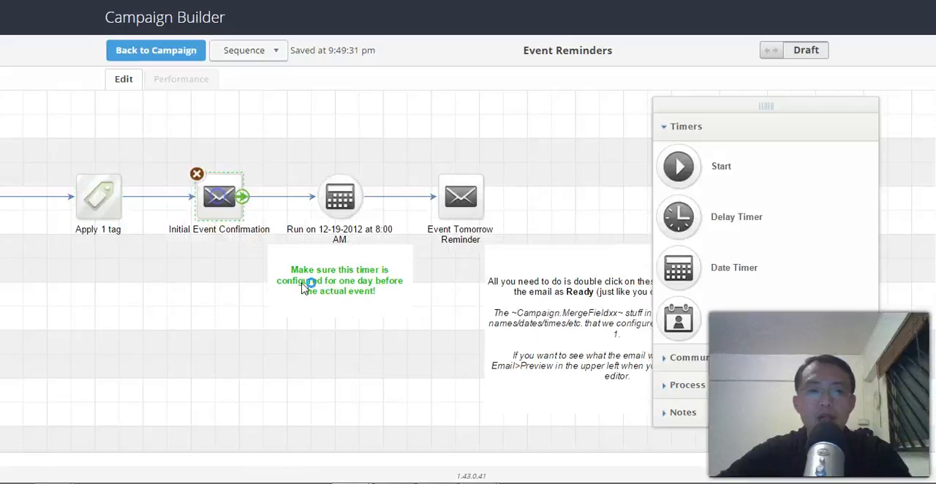
double_click(221, 202)
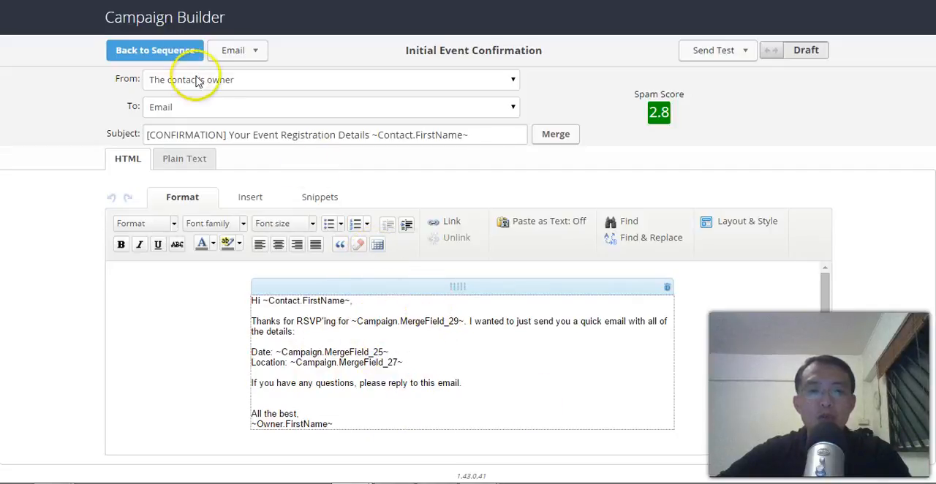
left_click(167, 51)
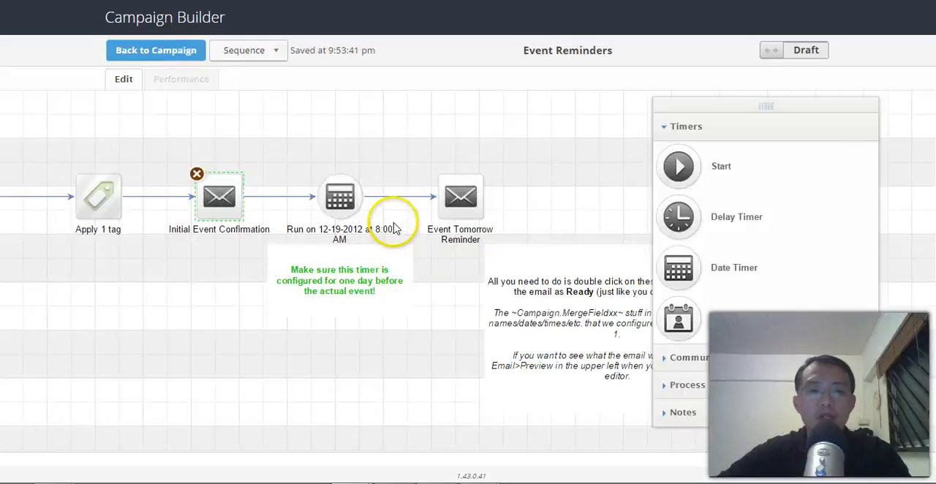
double_click(221, 197)
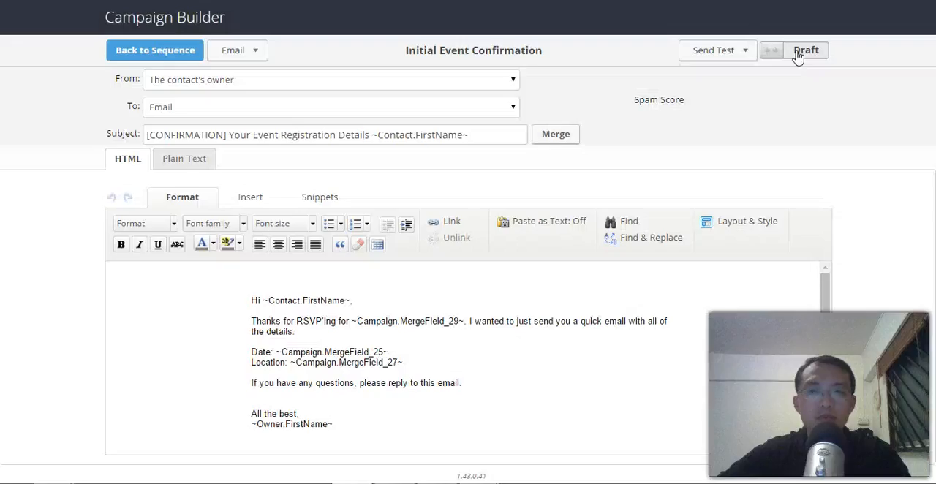
left_click(802, 53)
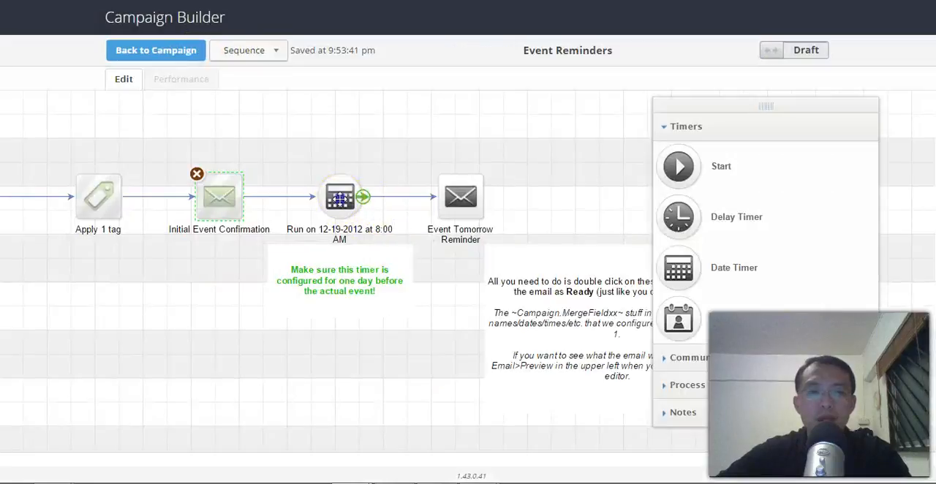
Step: Set the sequence's date timer to run on 07-26-2015 and save it
double_click(339, 197)
left_click(248, 235)
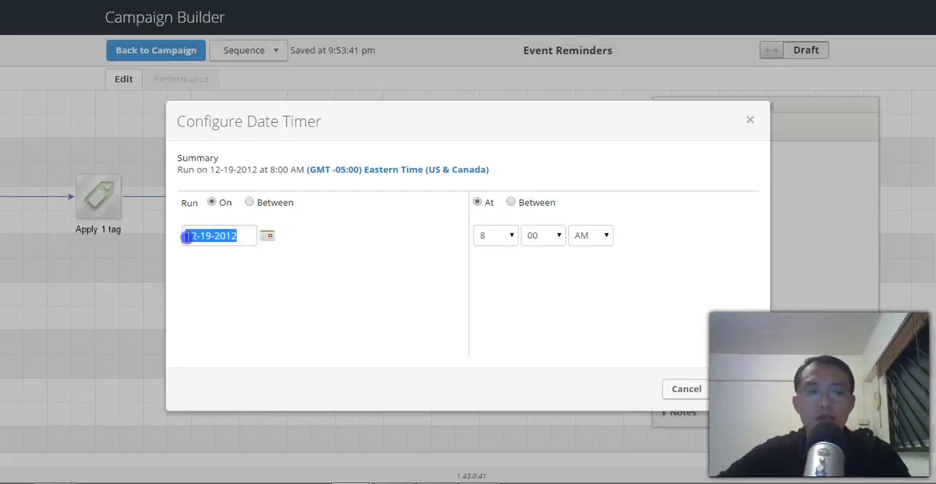
left_click(268, 236)
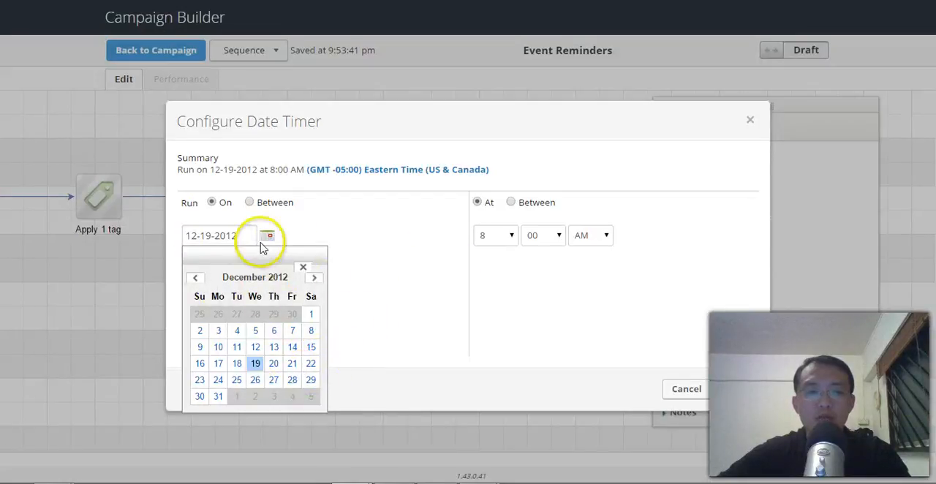
left_click(231, 235)
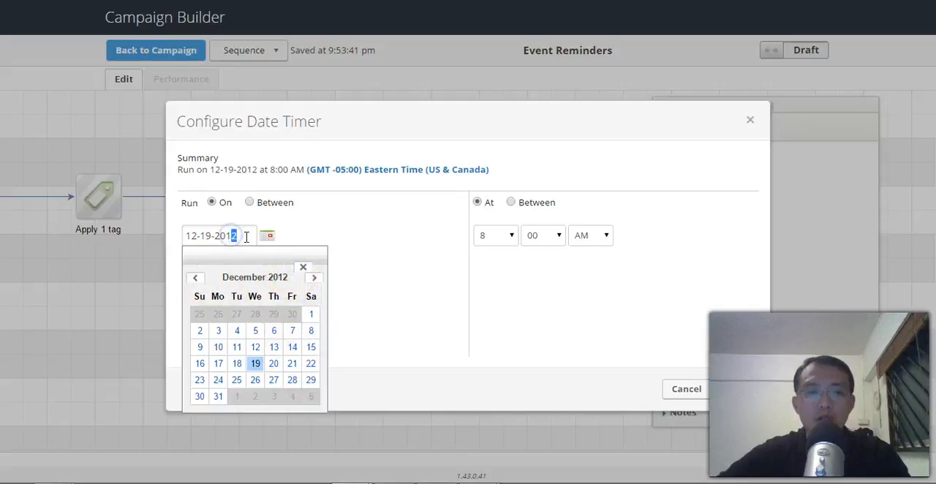
left_click(214, 235)
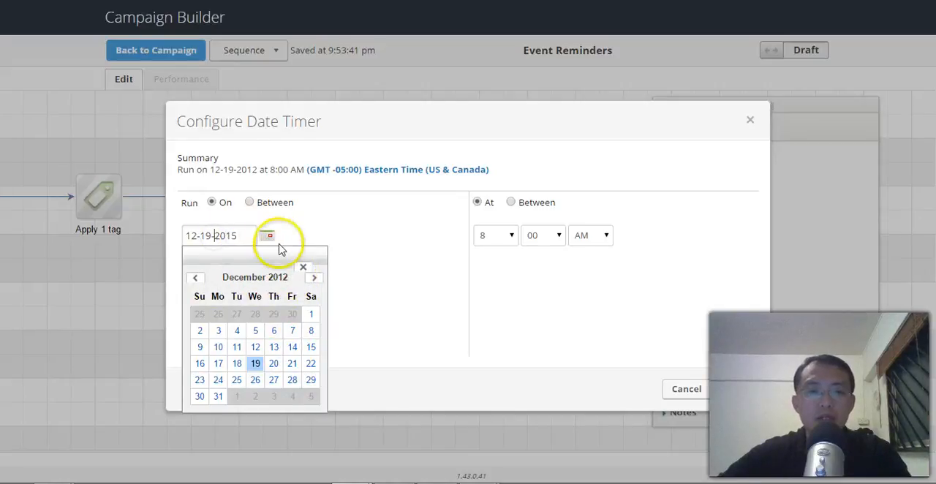
left_click(303, 267)
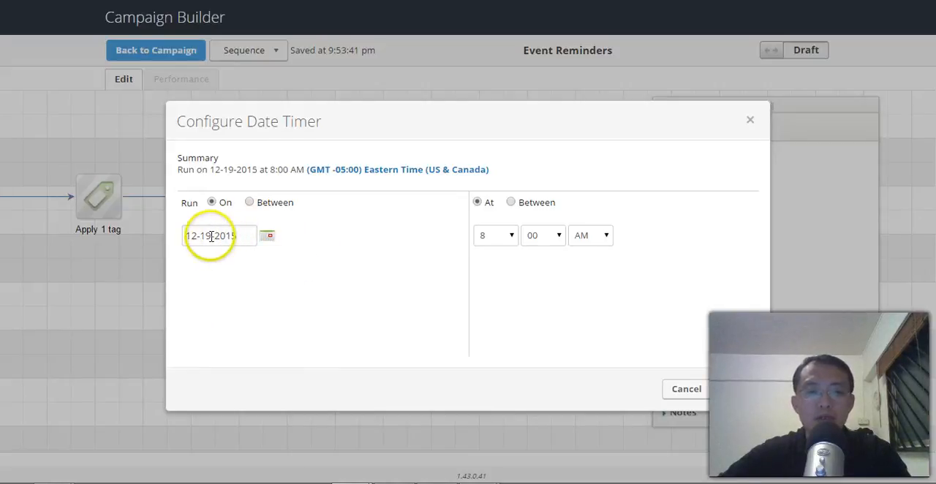
type("26")
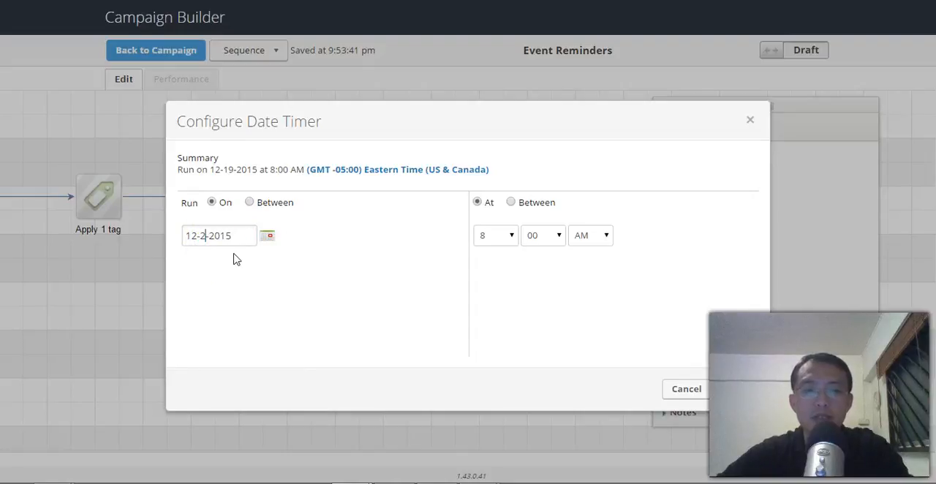
left_click(189, 236)
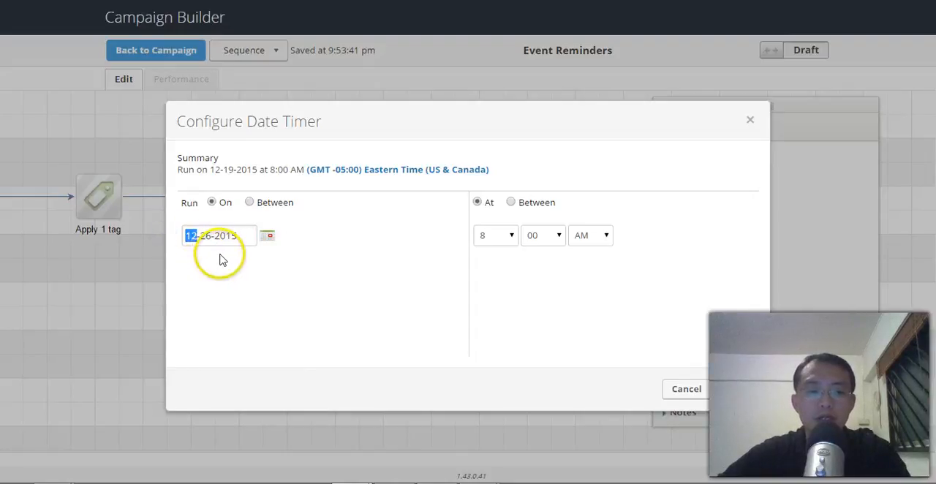
type("07")
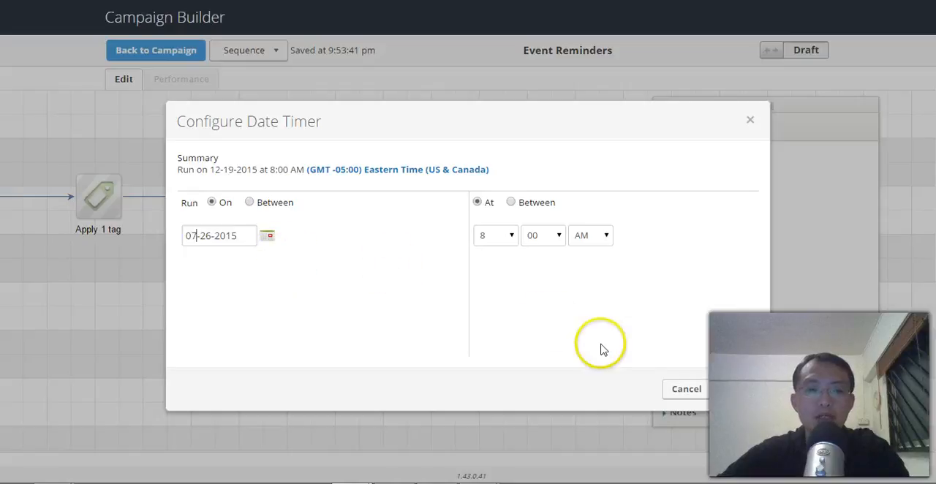
left_click(729, 395)
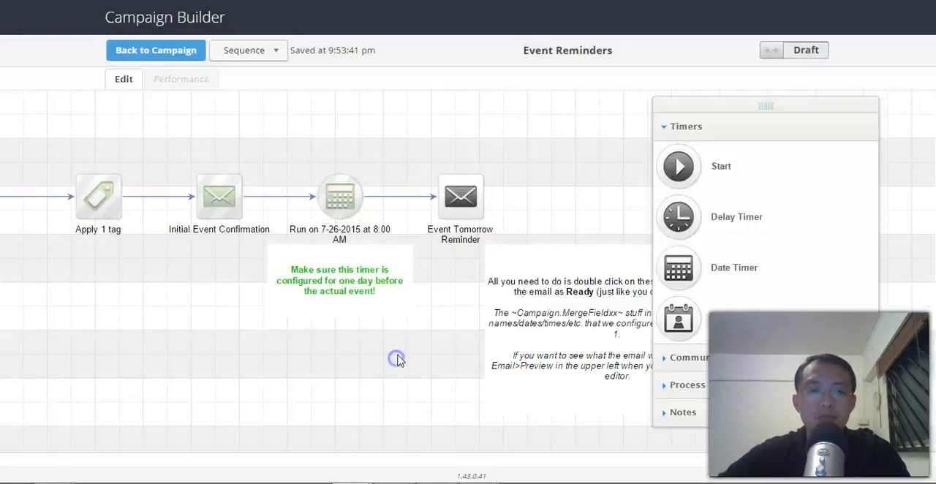
Step: Change the date timer's run date to 7-25-2015 and save it
double_click(337, 207)
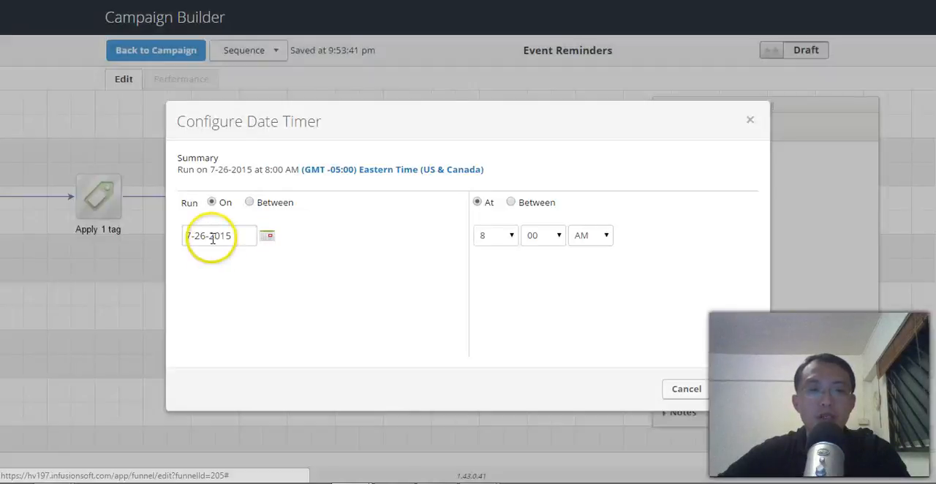
left_click(206, 239)
key("BackSpace")
type("5")
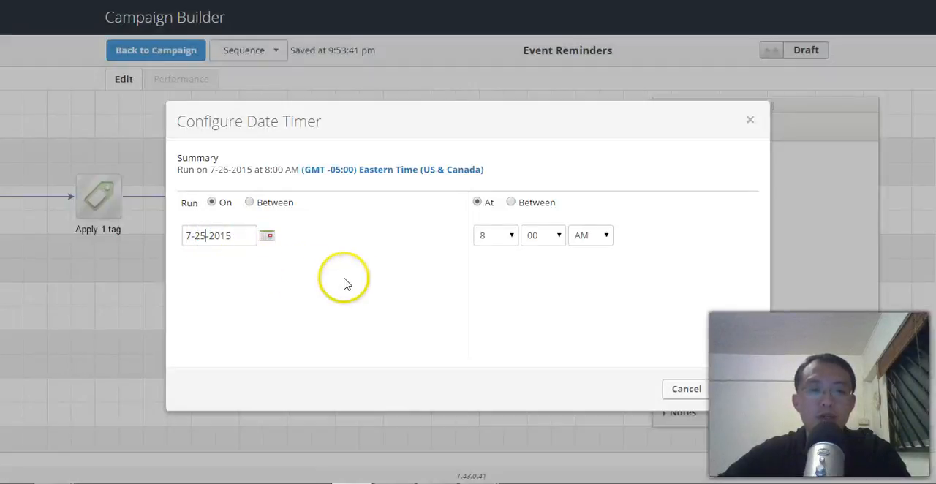
left_click(749, 396)
Step: Insert the Event Name campaign merge field after "Thanks for RSVP'ing for" in the Event Tomorrow Reminder email
double_click(459, 196)
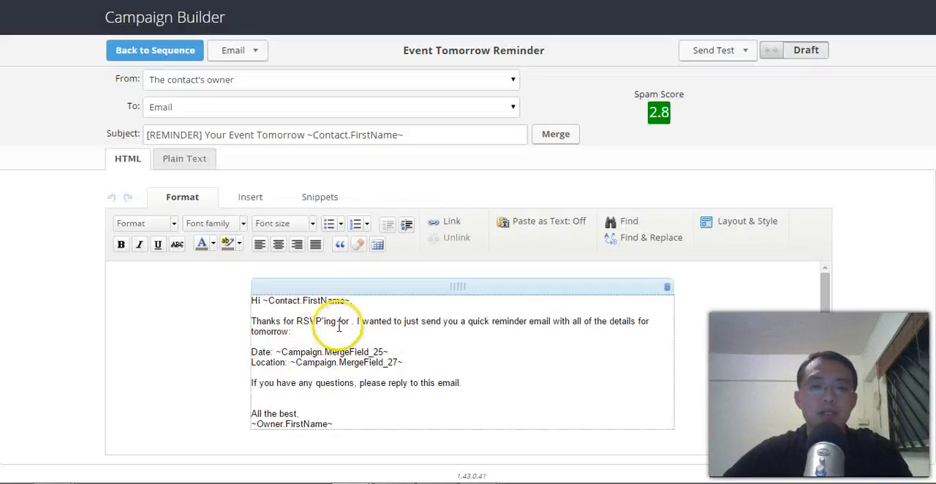
left_click(353, 321)
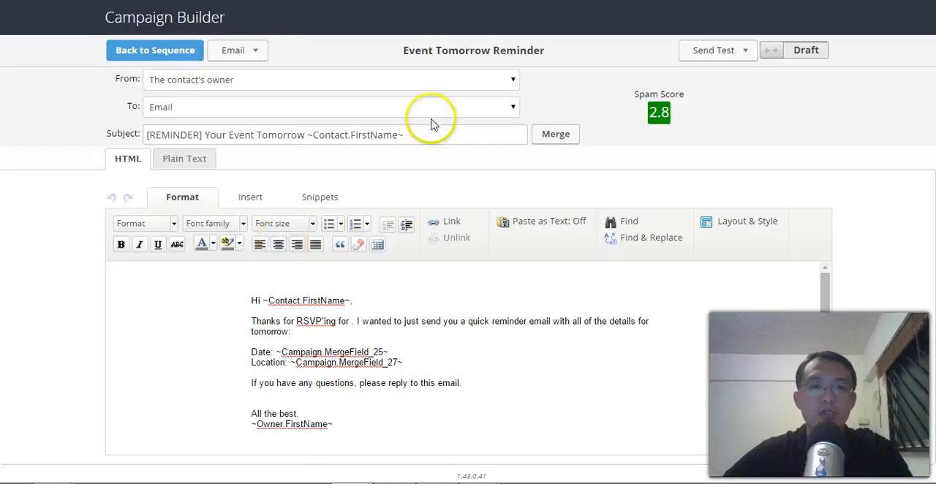
left_click(547, 138)
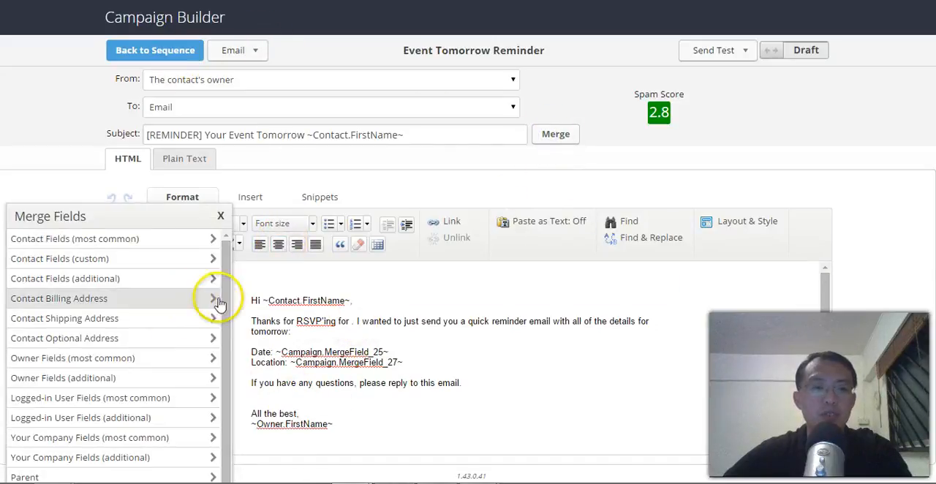
scroll(217, 302, "down", 2)
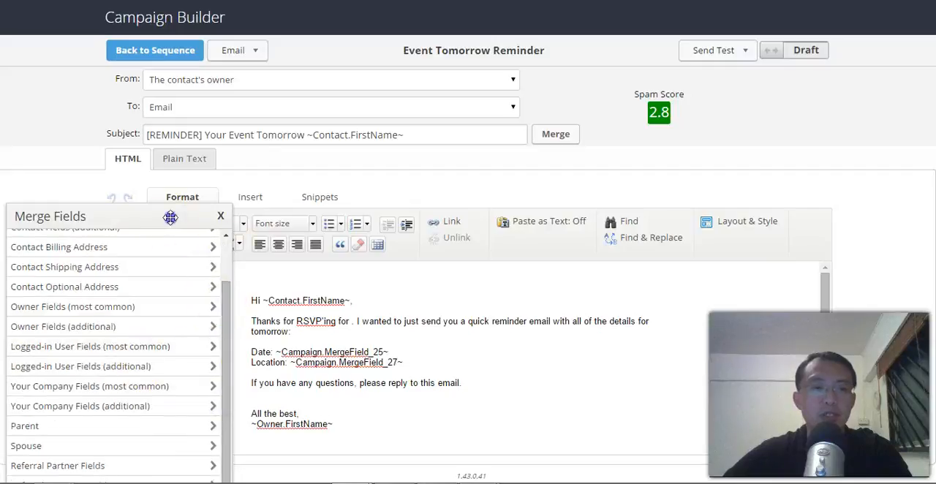
left_click_drag(171, 217, 193, 104)
left_click(130, 412)
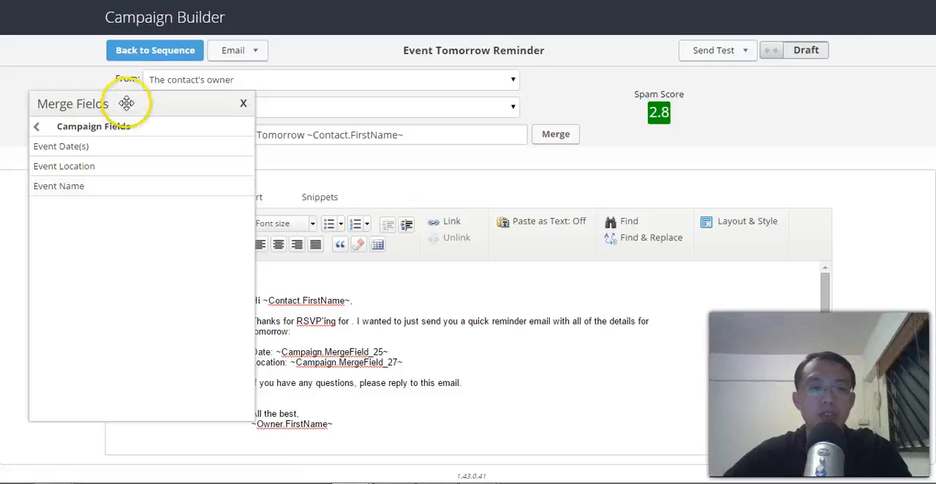
left_click_drag(119, 103, 109, 102)
left_click(82, 187)
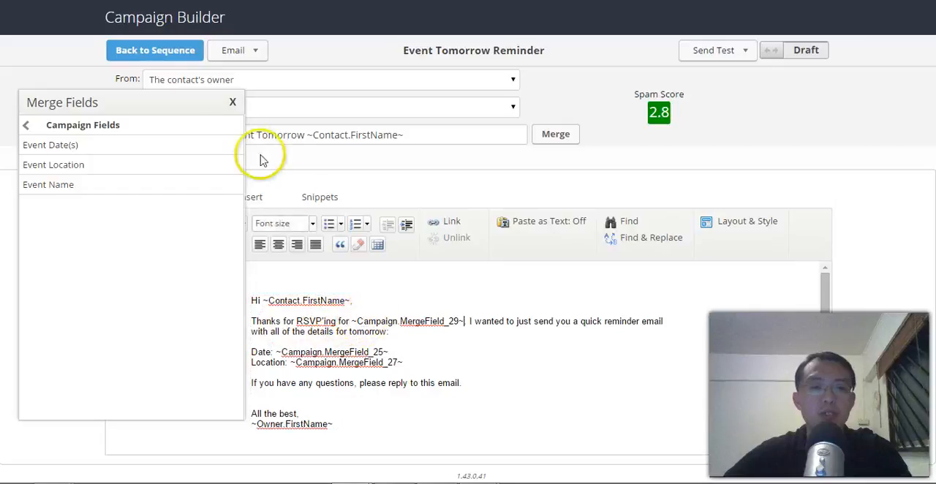
left_click(233, 102)
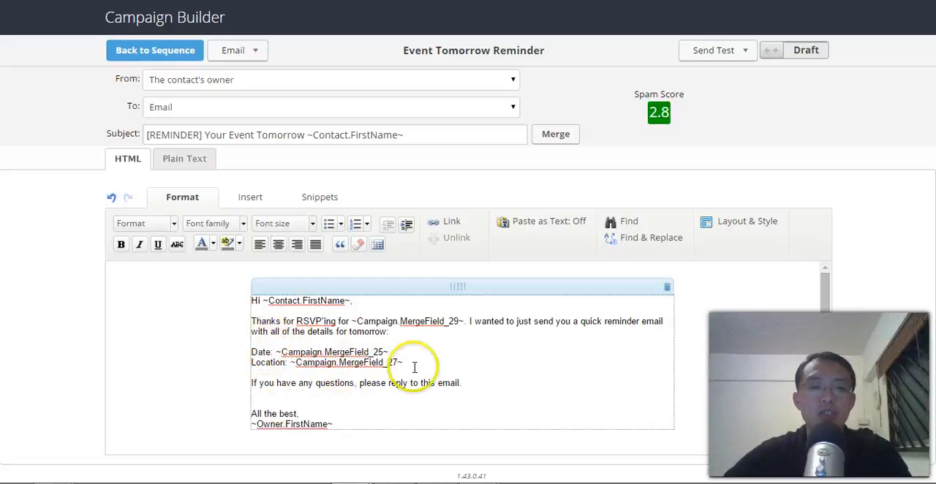
Step: Mark the Event Tomorrow Reminder email and the Event Reminders sequence as Ready, and return to the campaign
left_click(768, 52)
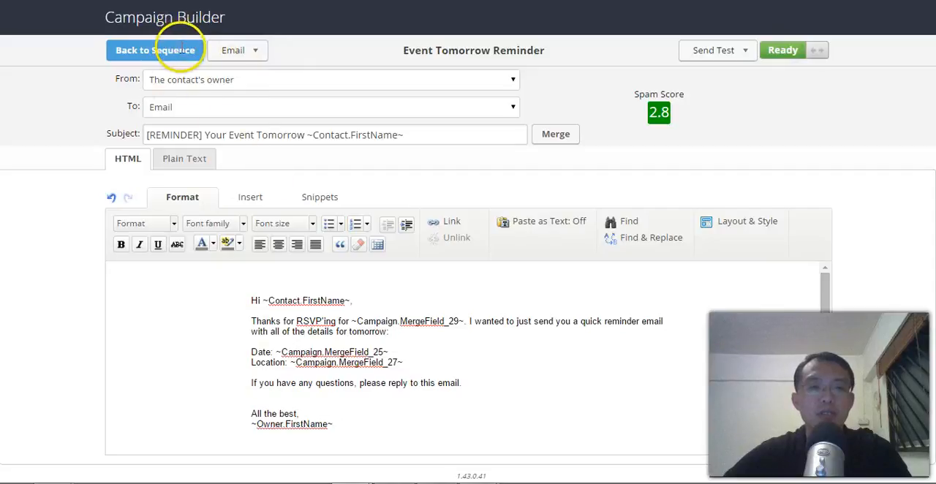
left_click(180, 51)
left_click(789, 49)
left_click(167, 51)
Step: Open the campaign's merge fields and set the Event Date(s) value to 26 Jul 2015
left_click(235, 51)
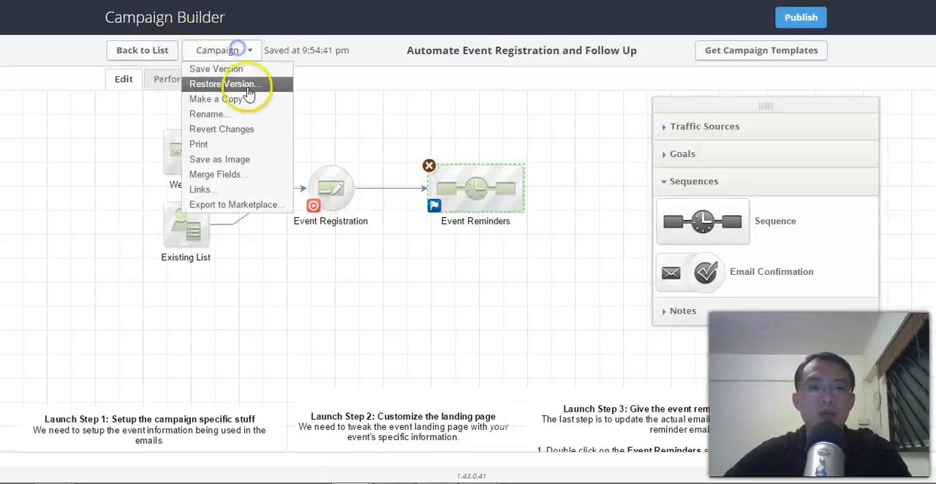
left_click(246, 177)
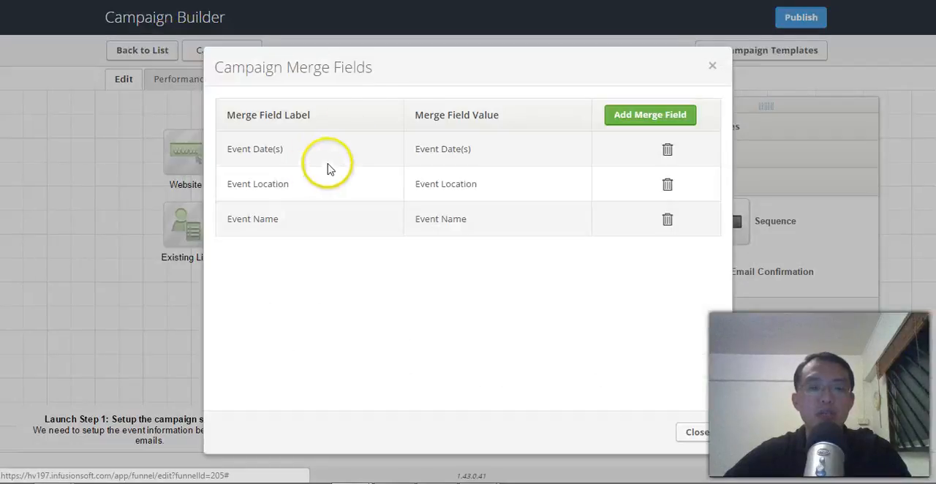
left_click(650, 152)
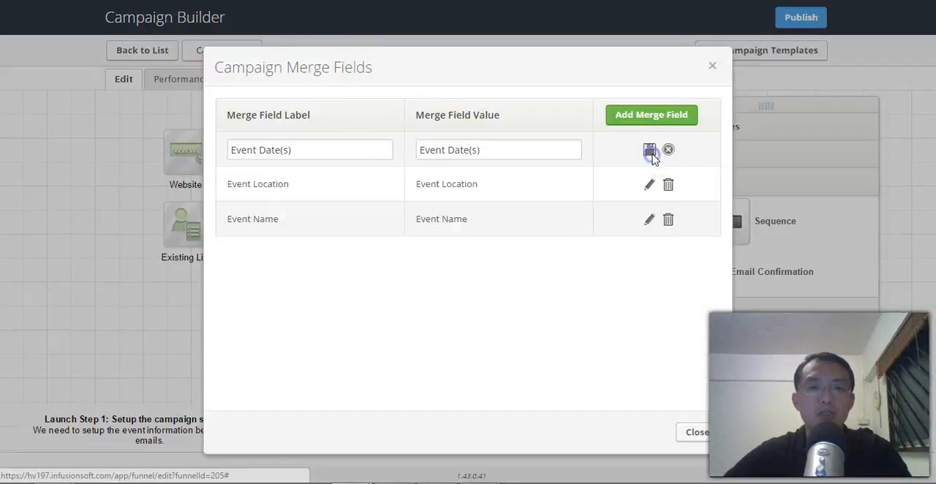
left_click_drag(507, 151, 393, 150)
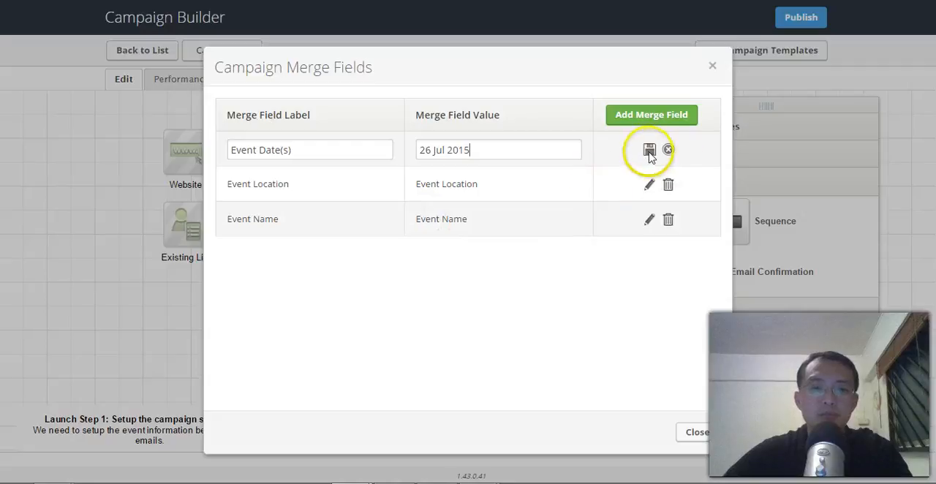
Step: Set the Event Location merge field to Grand Park Hotel and Event Name to Work Less Get More Done Workshop, then close the merge fields
left_click(648, 185)
left_click_drag(524, 185, 417, 184)
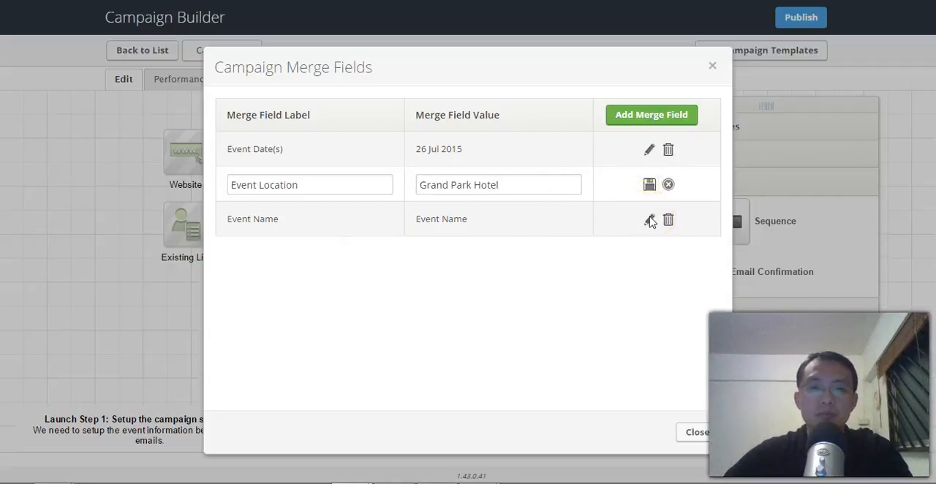
left_click(650, 221)
left_click_drag(505, 216, 408, 223)
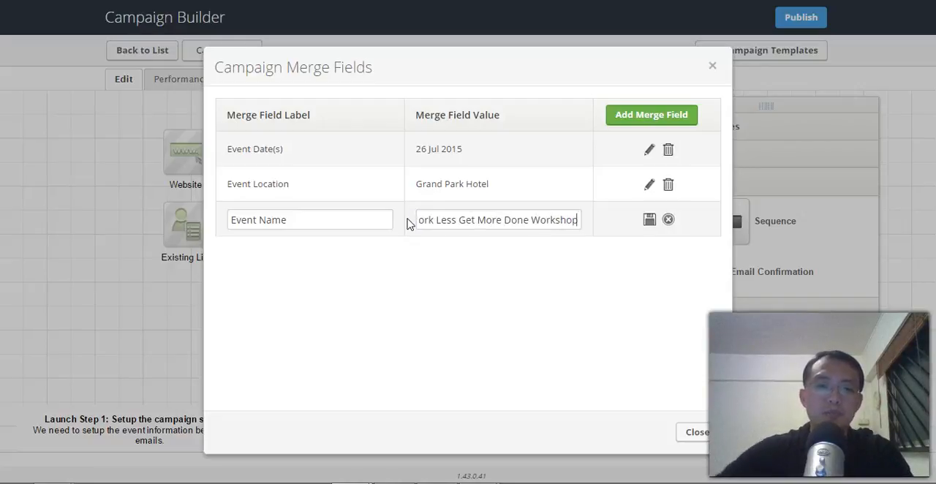
left_click(648, 221)
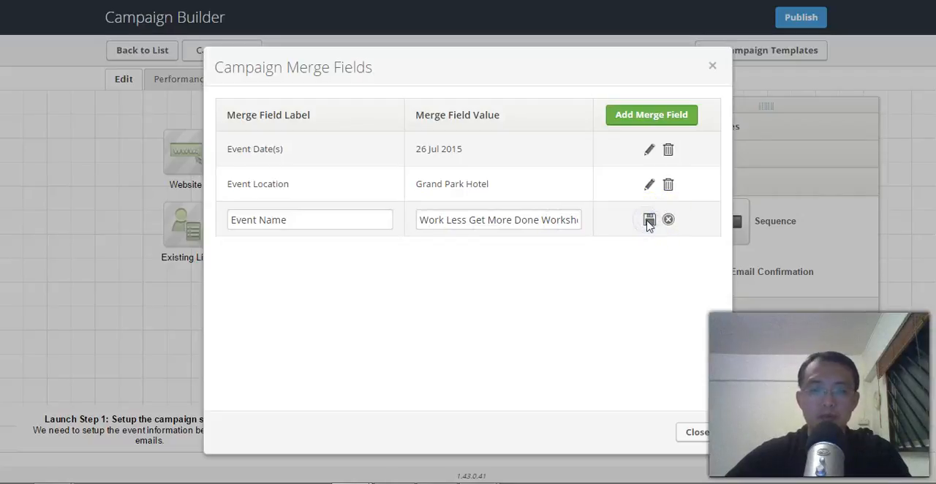
left_click(702, 434)
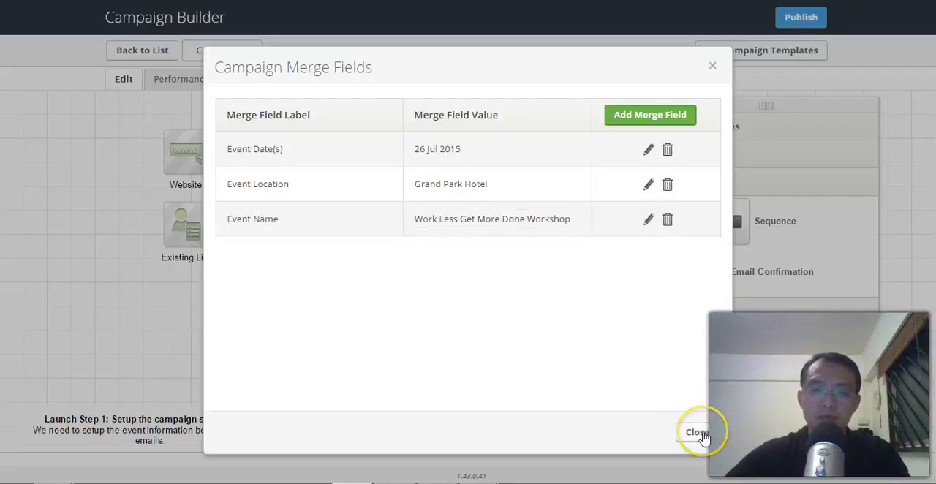
left_click(700, 432)
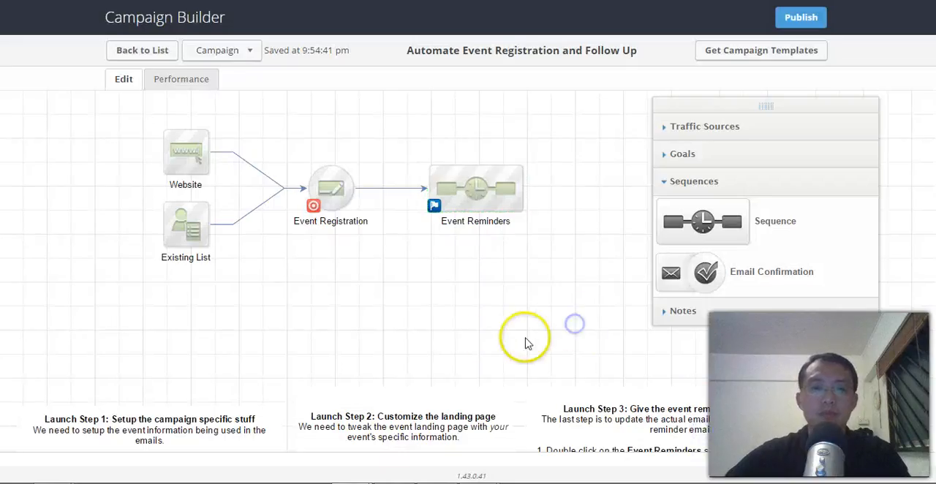
left_click_drag(476, 329, 488, 321)
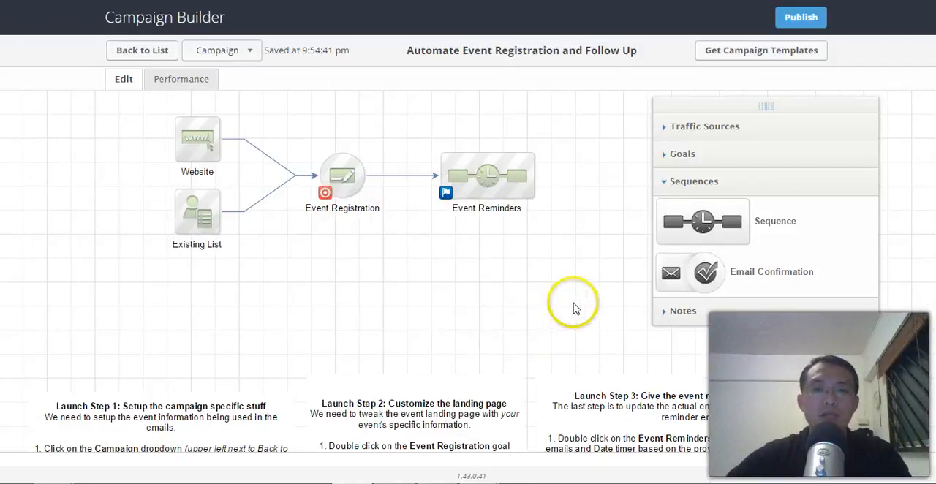
Step: Delete the three Launch Step instruction notes below the campaign flow
left_click_drag(573, 318, 575, 235)
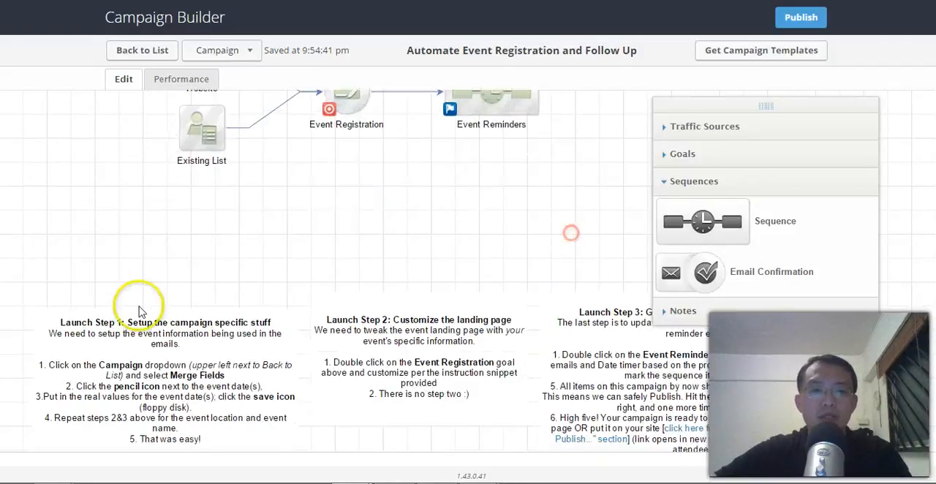
left_click(35, 310)
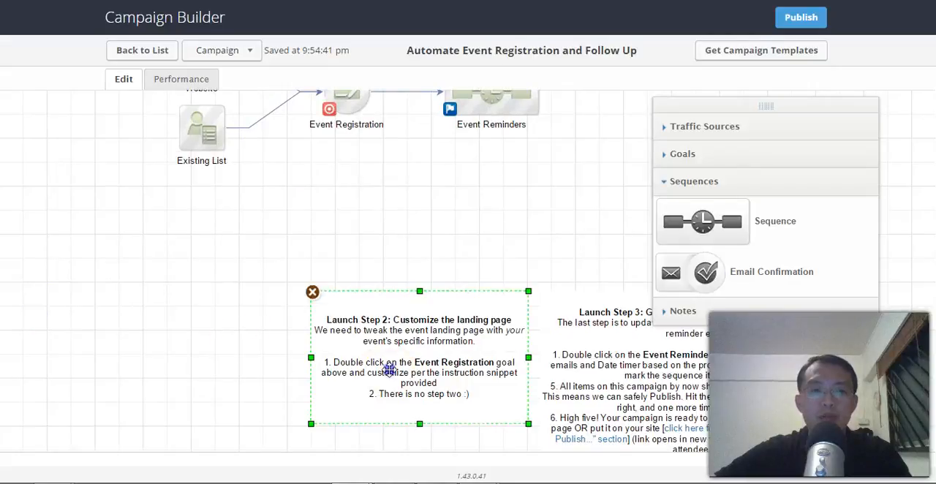
left_click(312, 291)
left_click(539, 304)
left_click_drag(500, 244, 437, 316)
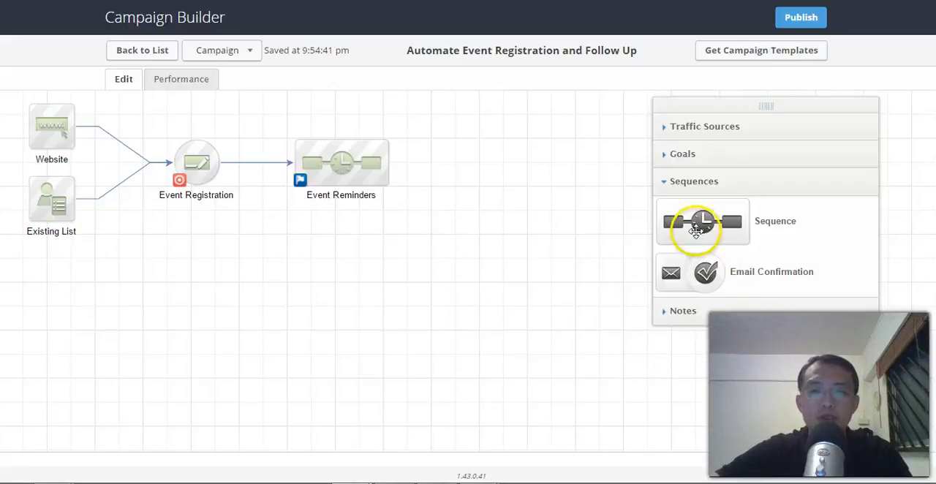
Step: Add a new sequence below Event Reminders and a Register for an event goal beside it
left_click(687, 155)
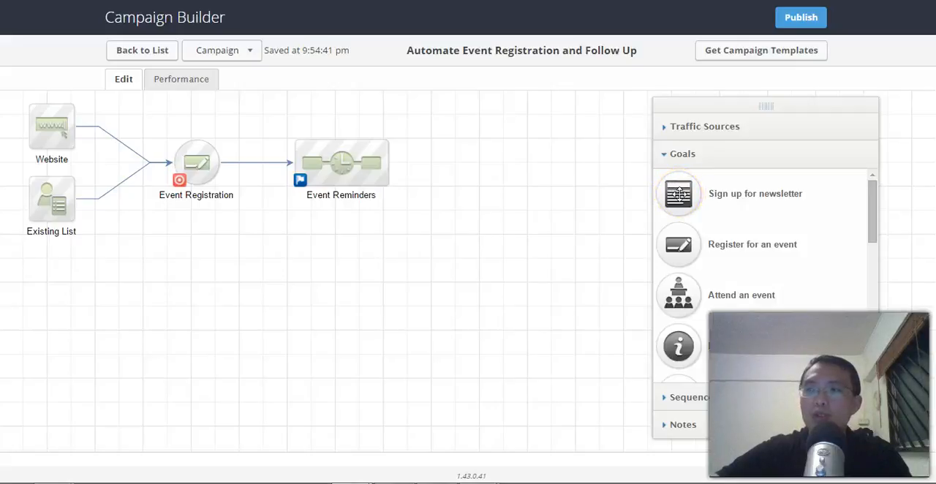
left_click(687, 395)
left_click_drag(701, 221, 477, 275)
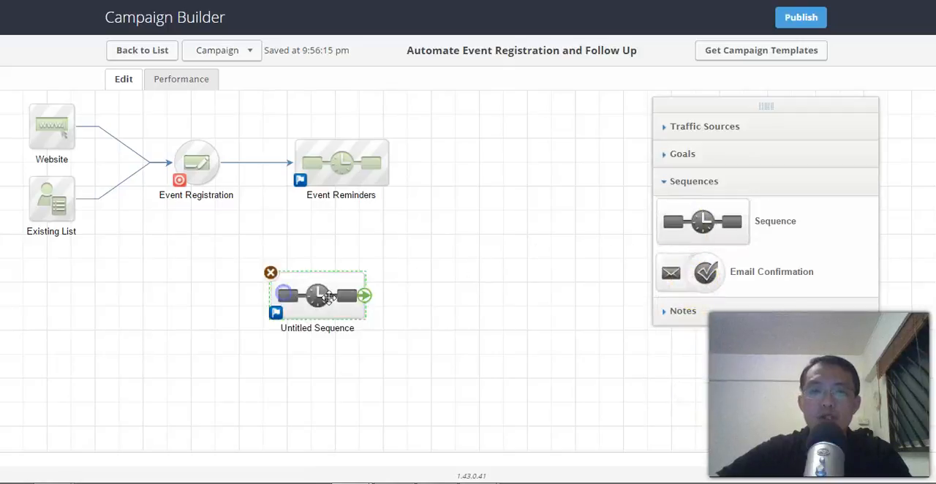
left_click(691, 153)
left_click_drag(688, 234, 205, 286)
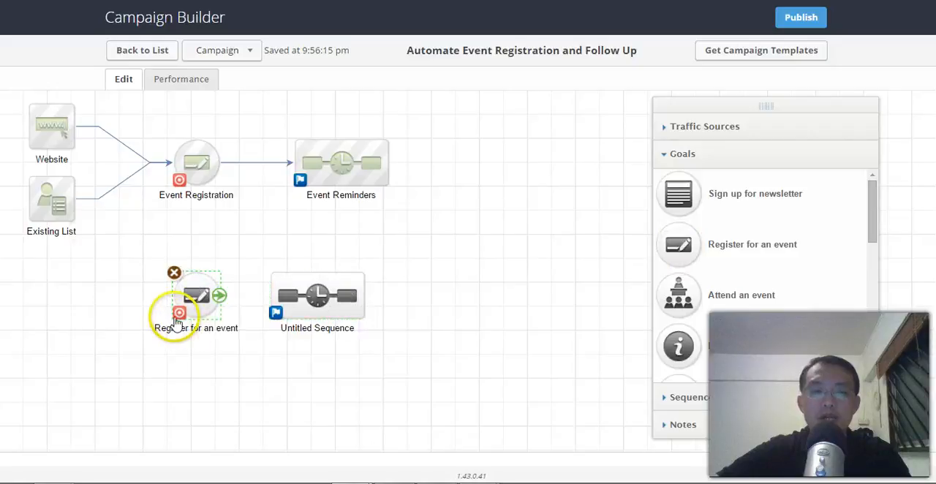
Step: Make the Register for an event goal achieved by an applied tag and connect it to the untitled sequence
left_click(178, 316)
left_click(416, 224)
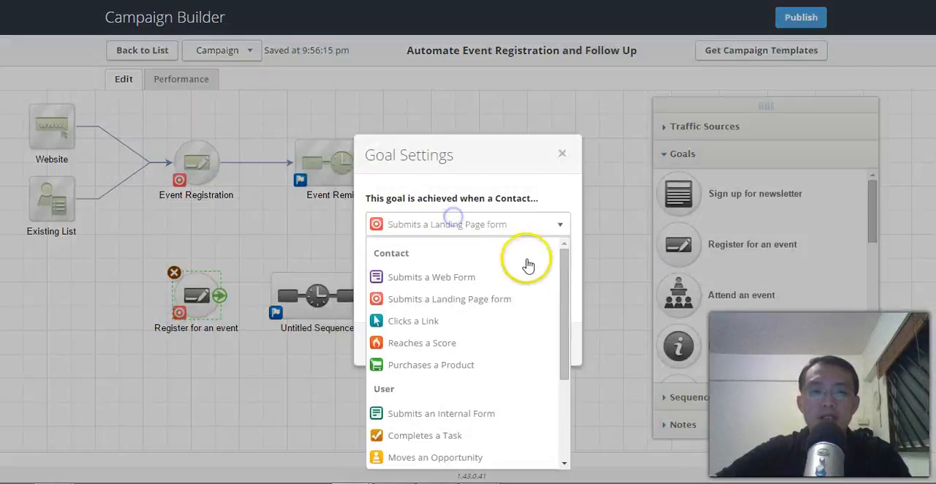
left_click_drag(560, 299, 563, 382)
left_click(461, 364)
left_click(550, 345)
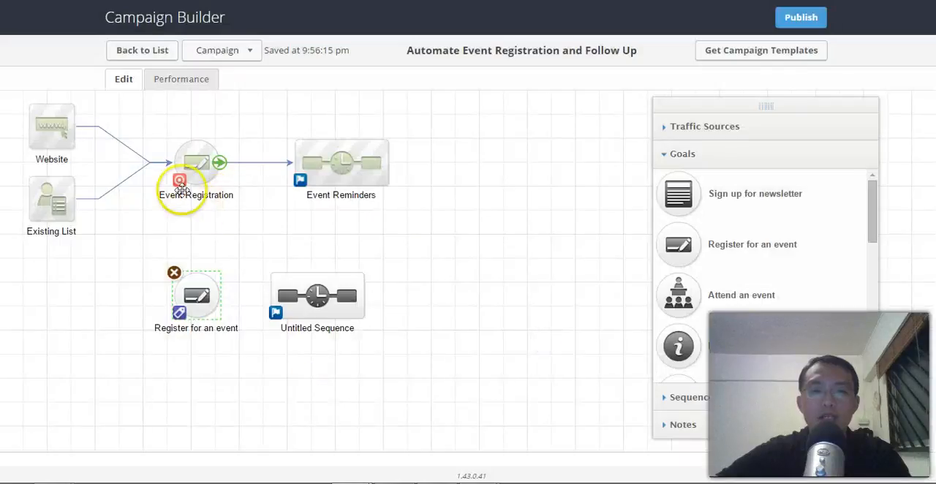
mouse_move(221, 297)
left_click_drag(222, 296, 318, 296)
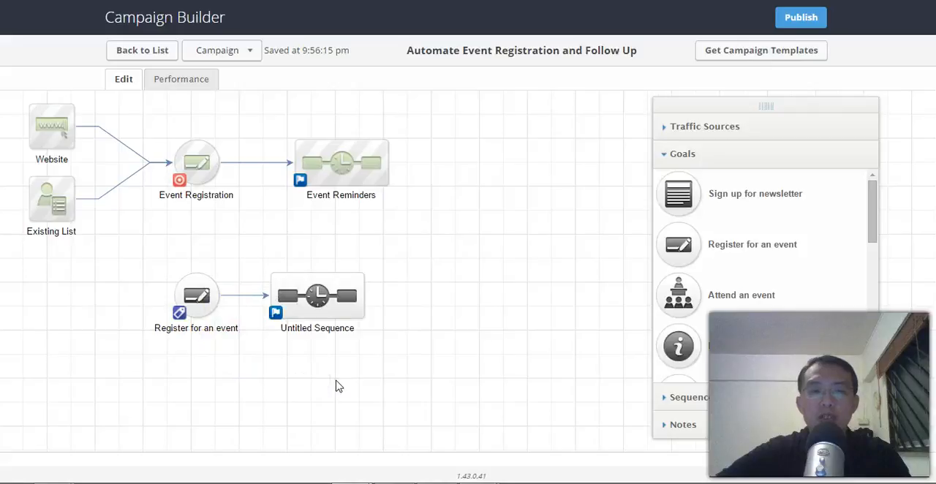
Step: Configure the Register for an event goal with the Behavior -> Event Attended tag and save it
double_click(195, 305)
left_click(397, 225)
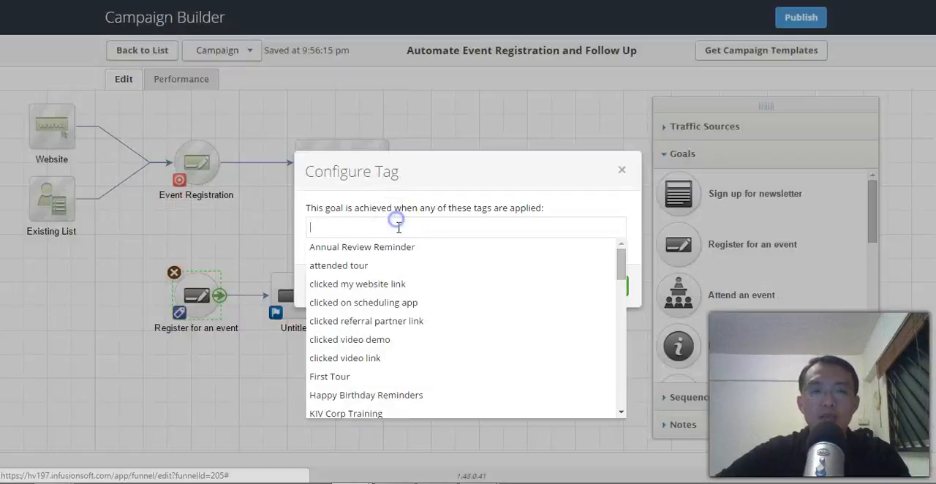
type("atten")
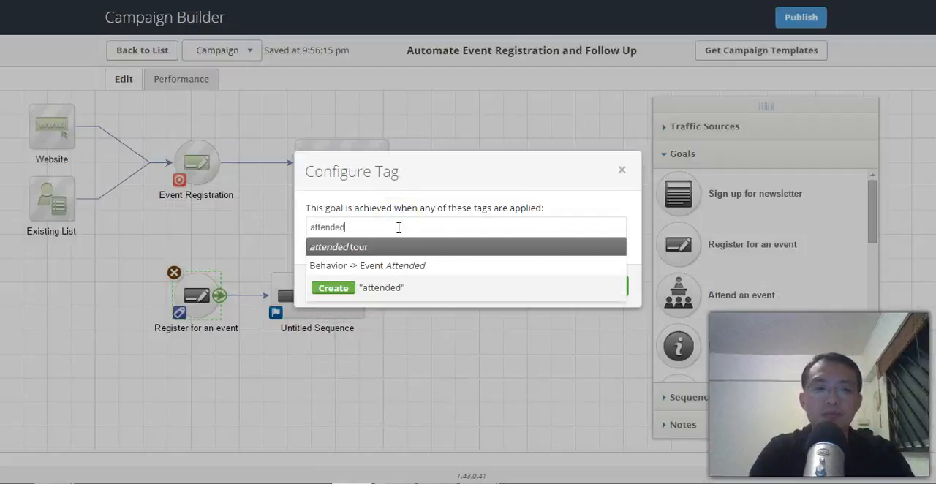
type("ded")
left_click(400, 264)
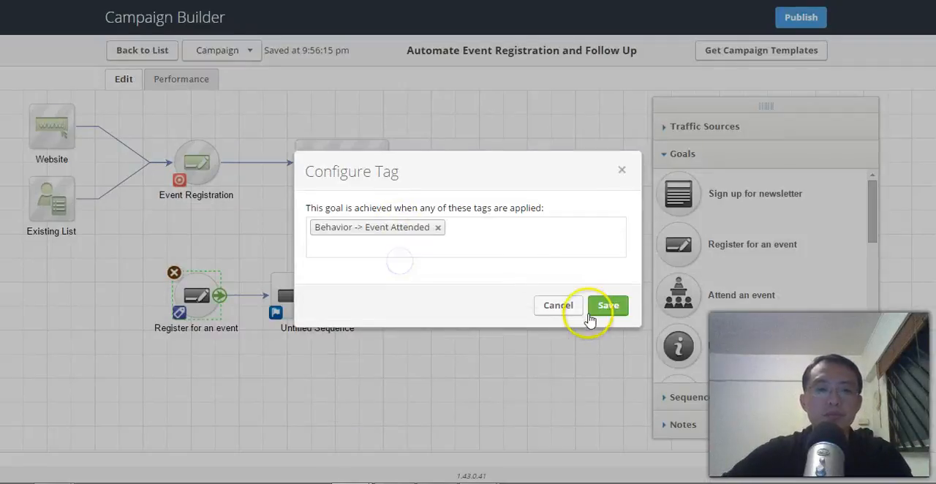
left_click(616, 310)
Step: Open the untitled sequence and add an email named Get feedback after Start
left_click(317, 296)
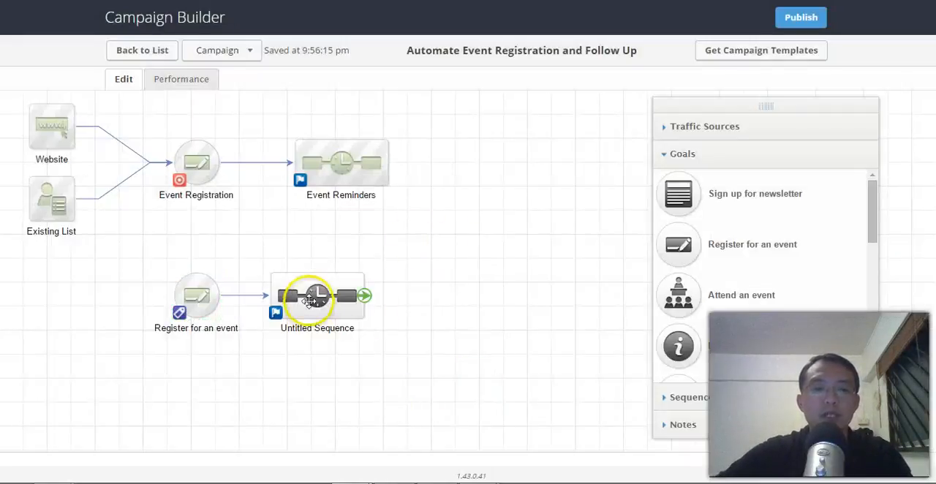
double_click(331, 291)
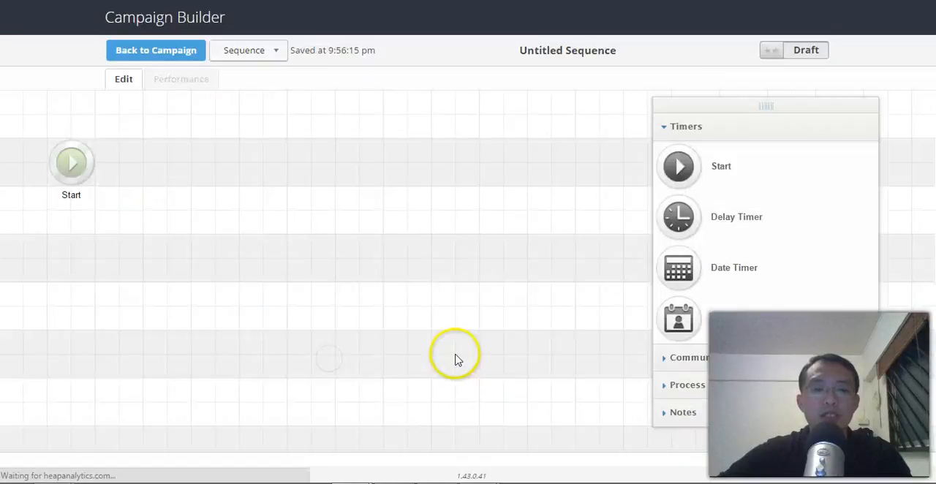
left_click(695, 361)
left_click_drag(678, 194, 151, 189)
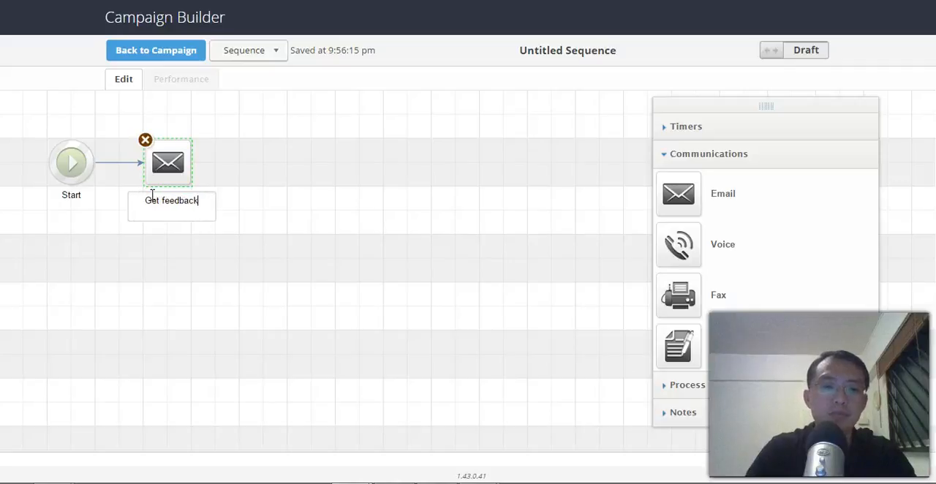
left_click(250, 208)
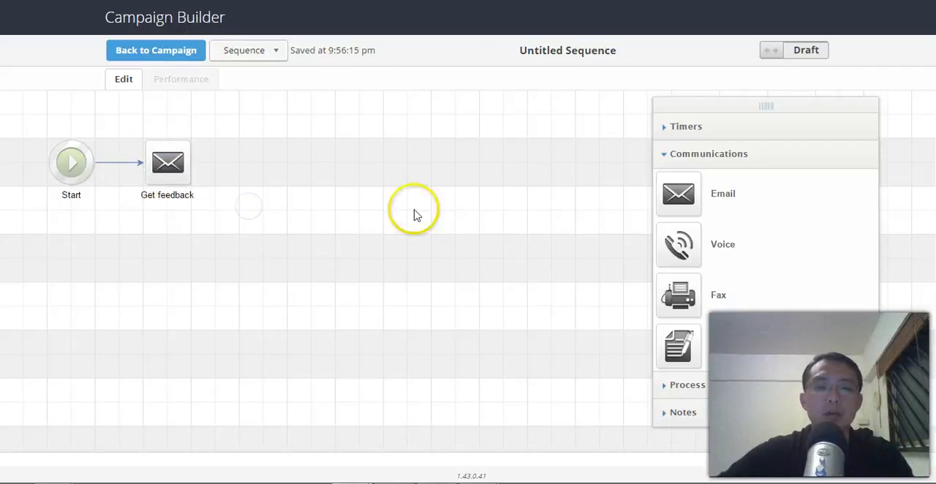
Step: Add a delay timer after the Get feedback email, followed by a second email
left_click(718, 126)
left_click_drag(685, 217, 268, 160)
left_click(340, 258)
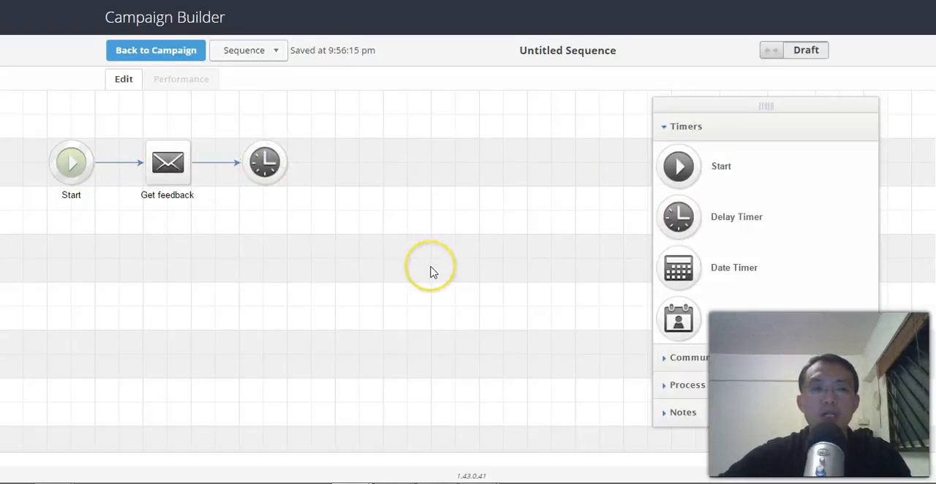
left_click(694, 357)
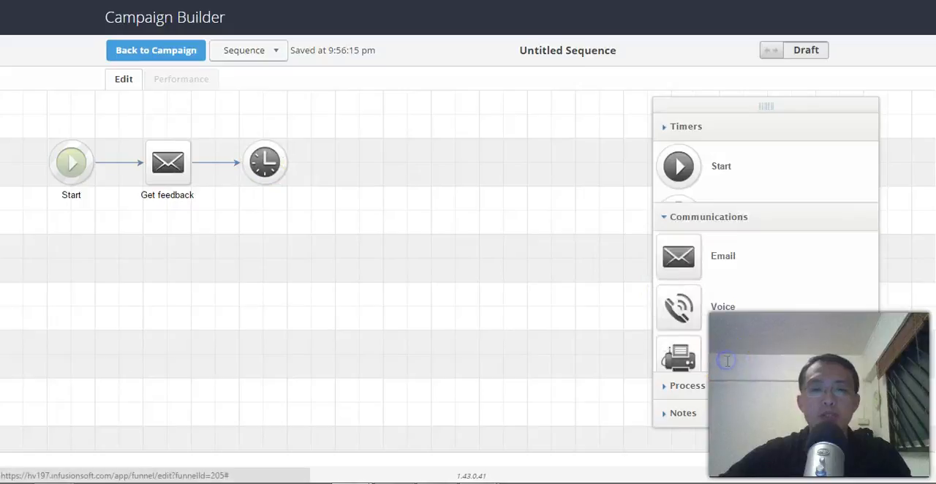
left_click_drag(682, 196, 369, 175)
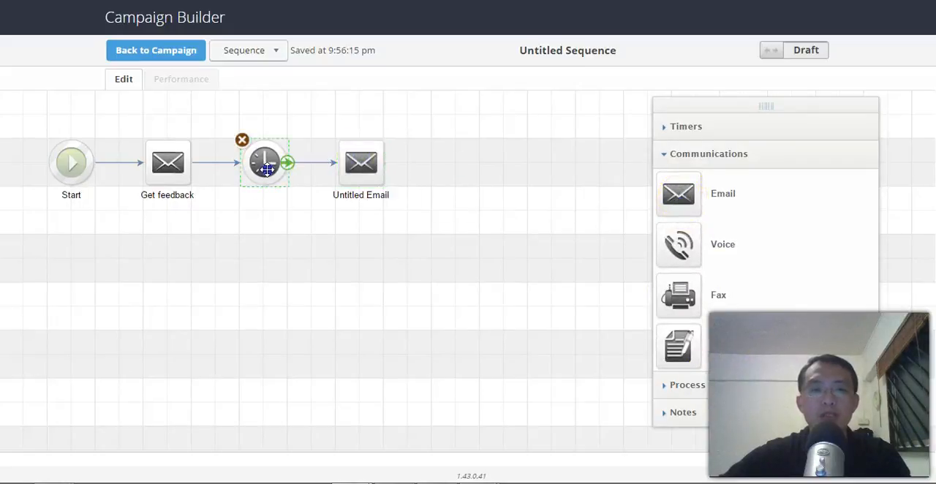
Step: Configure the delay timer to wait at least 1 month and save it
double_click(267, 169)
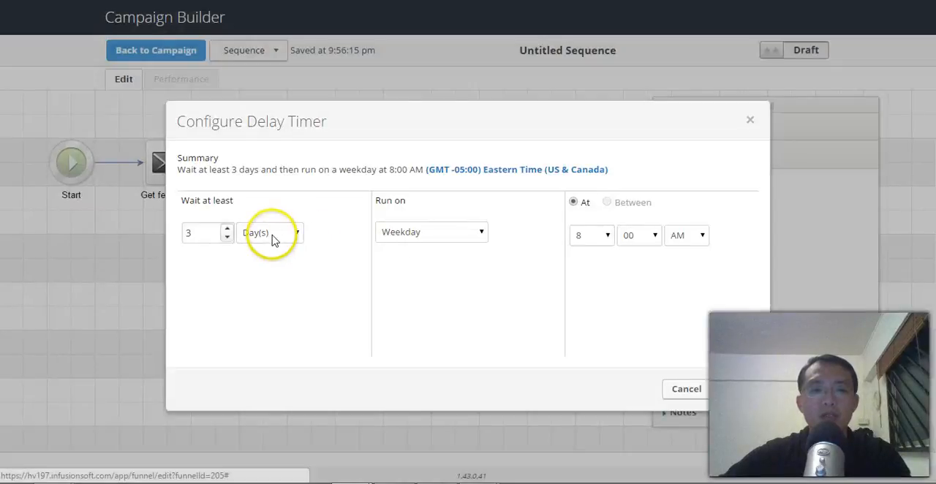
left_click(272, 240)
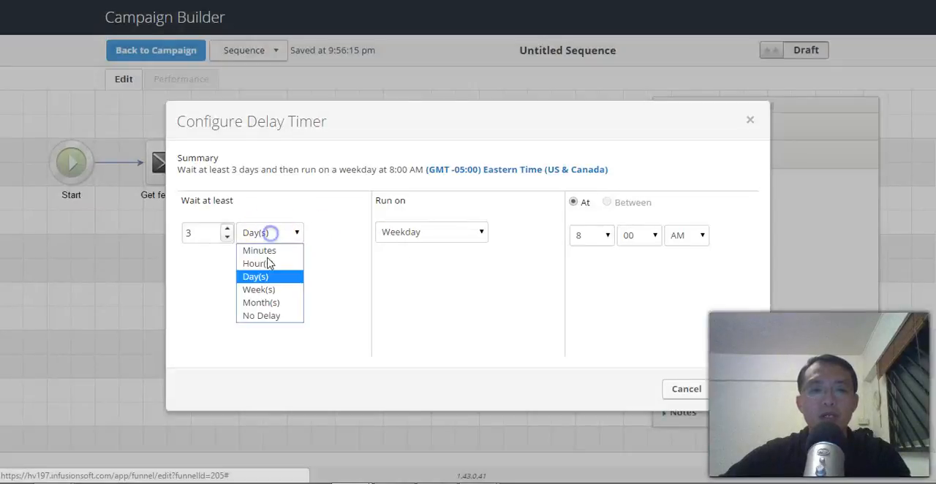
left_click(275, 303)
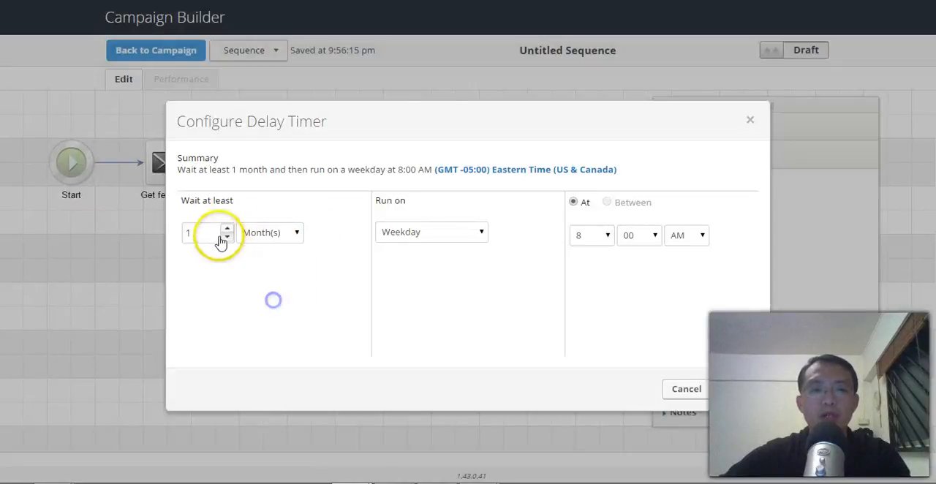
left_click(727, 388)
left_click(468, 307)
Step: Rename the second email as check back and return to the campaign
double_click(361, 196)
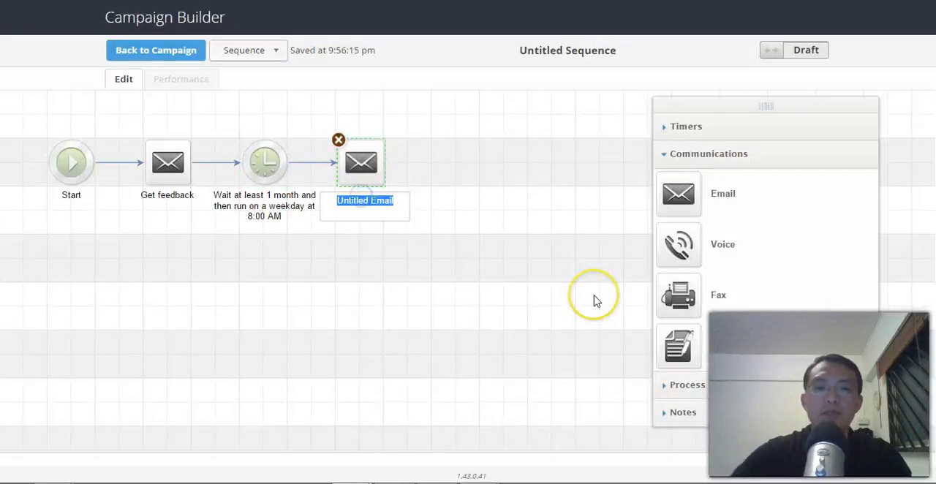
type("check")
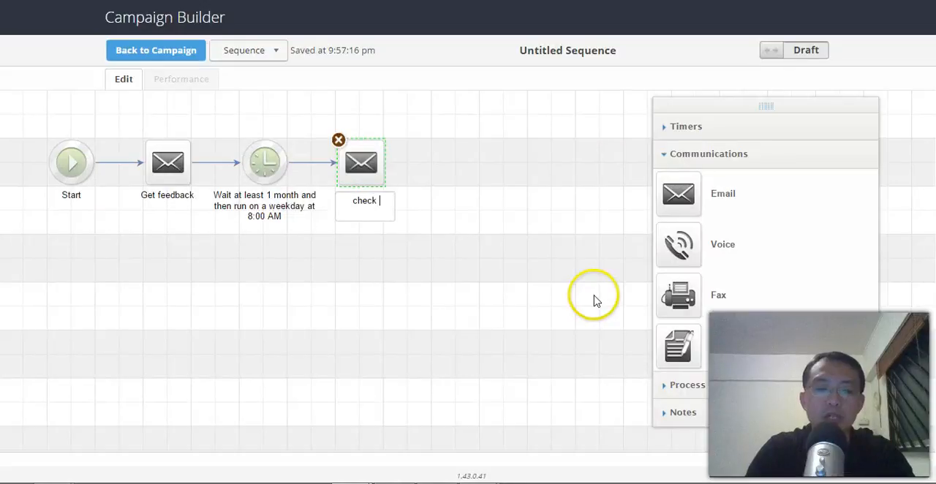
type(" back")
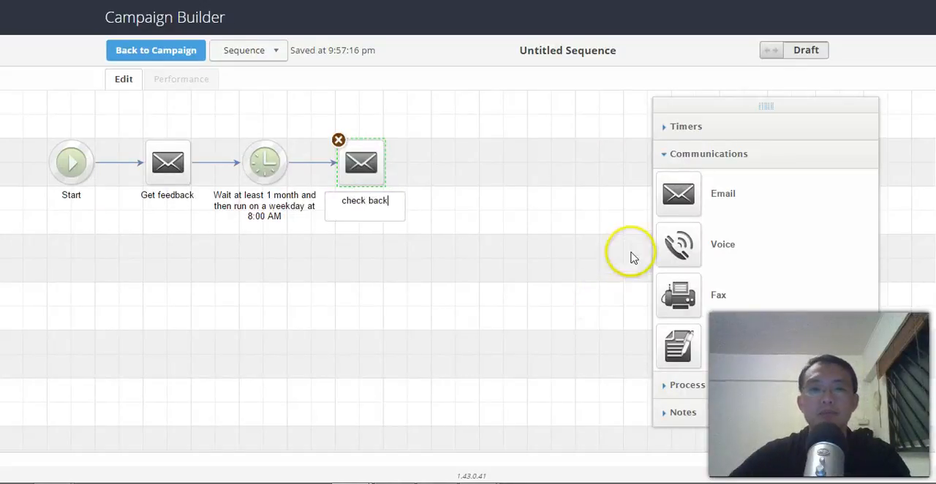
left_click(533, 213)
left_click(172, 51)
left_click(474, 305)
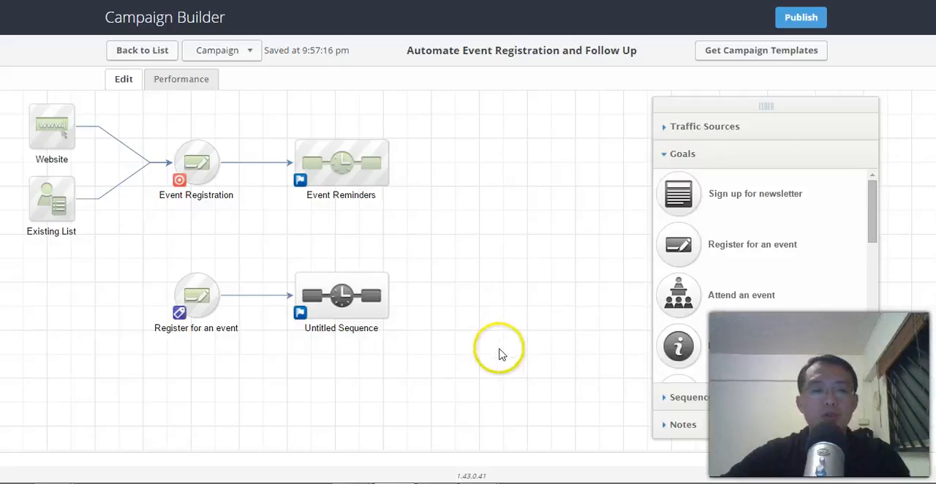
Step: Add another Register for an event goal below the existing one and name it Absent
left_click_drag(499, 352, 517, 313)
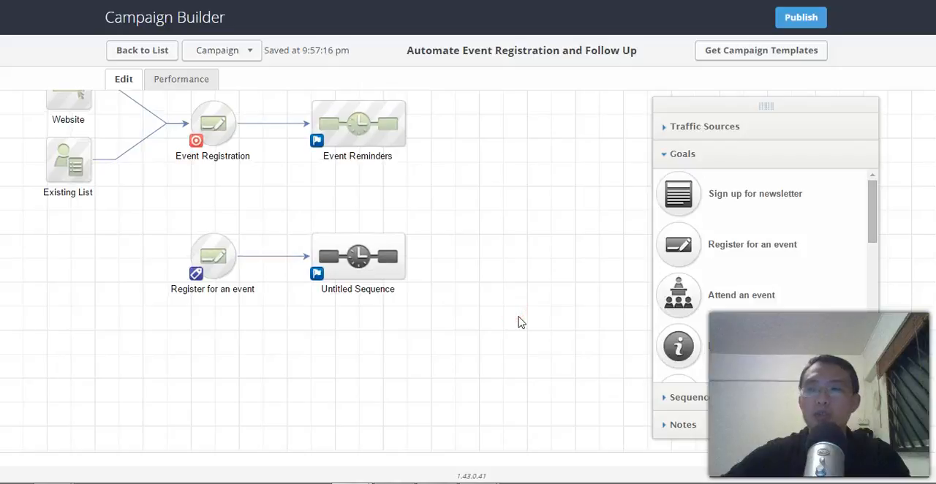
left_click_drag(664, 245, 204, 342)
double_click(217, 388)
type("Absent")
left_click(305, 378)
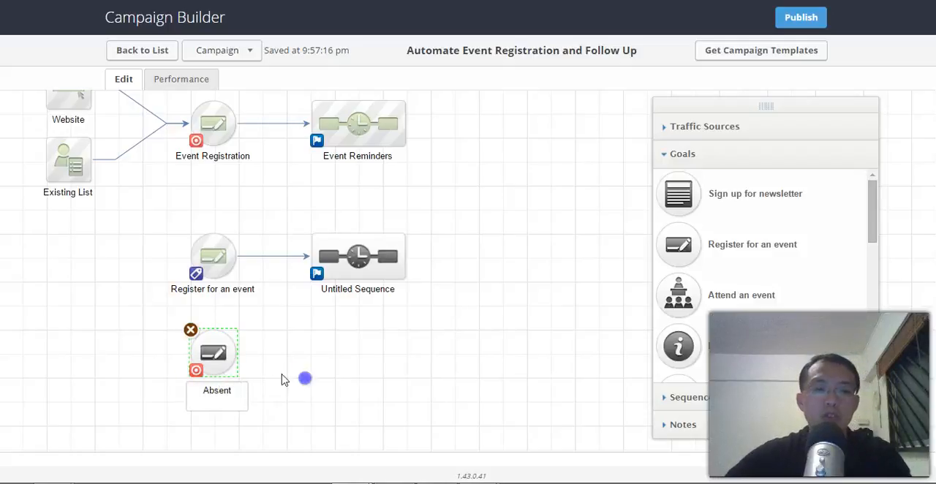
Step: Change the Absent goal's settings so it is achieved when a tag is applied
double_click(218, 343)
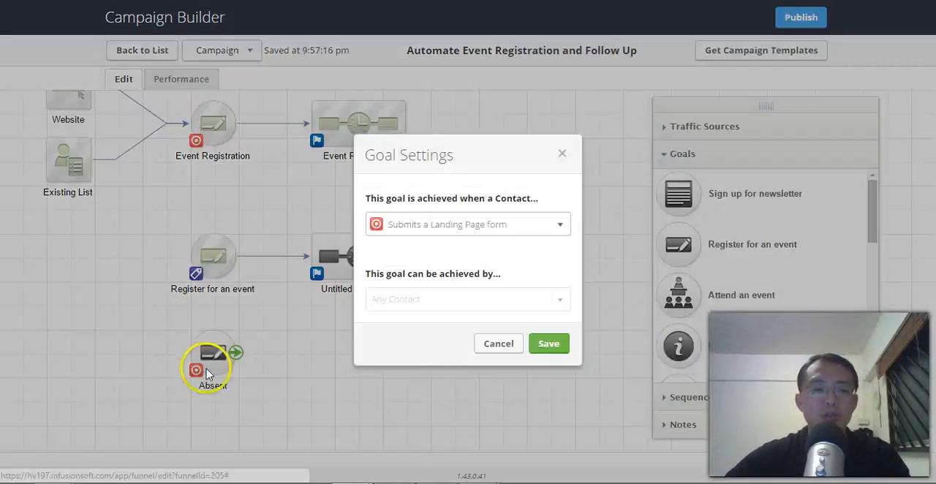
left_click(456, 222)
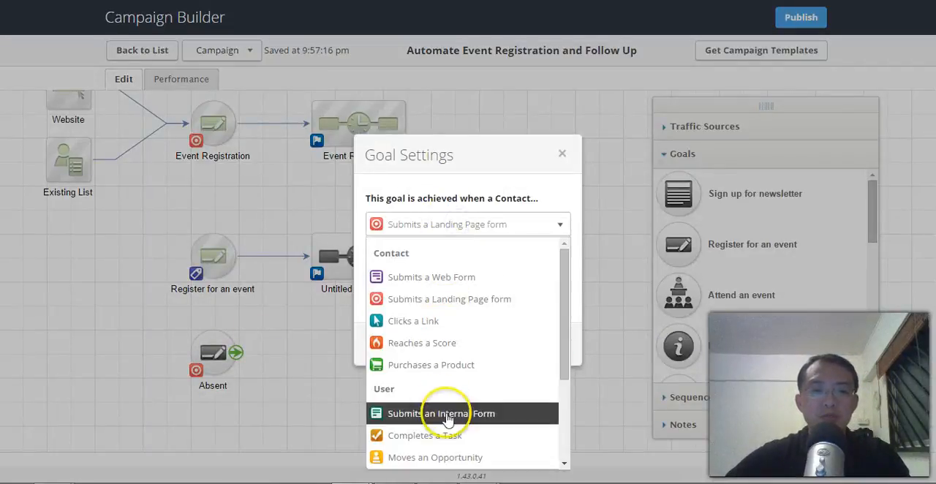
scroll(435, 402, "down", 3)
left_click(440, 363)
left_click(548, 343)
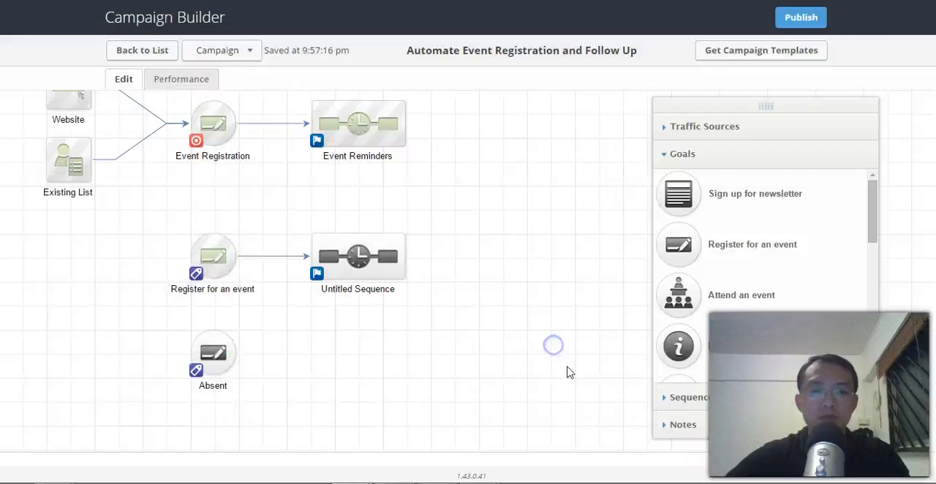
Step: Add another sequence beside the Absent goal and connect the goal to it
left_click(667, 397)
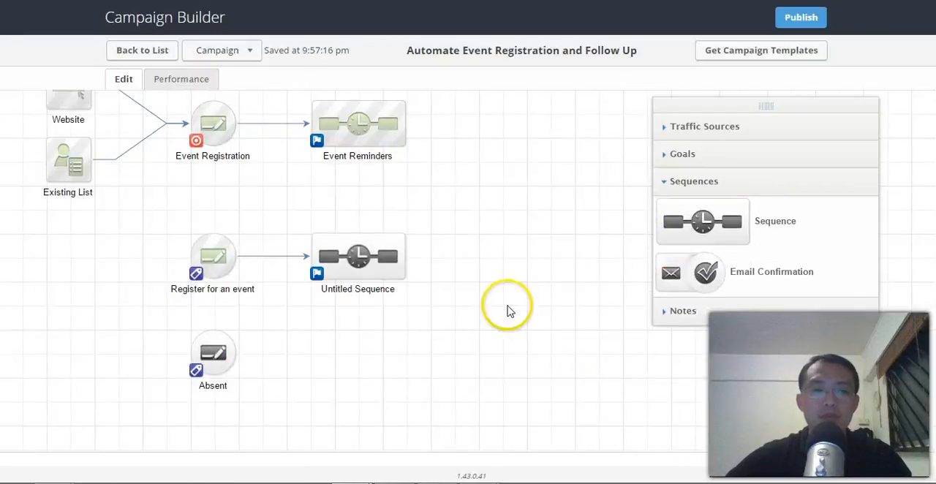
left_click_drag(347, 255, 348, 363)
left_click(397, 364)
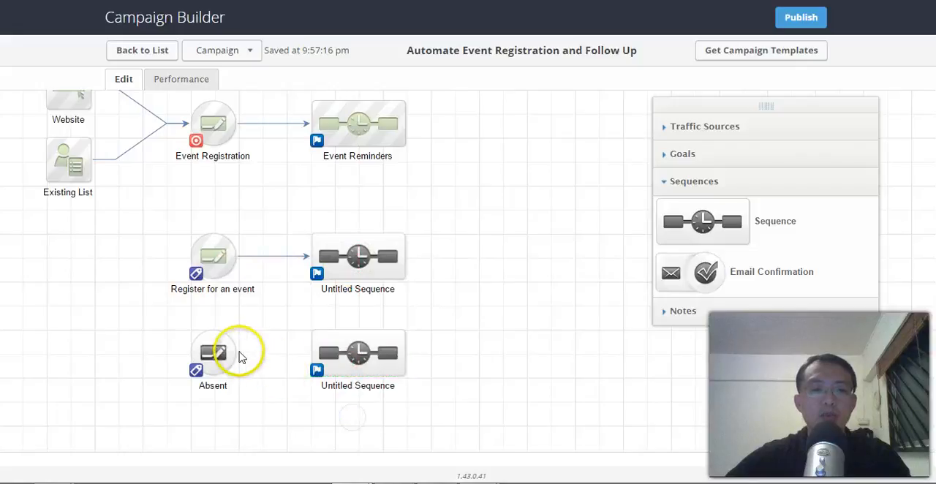
left_click_drag(238, 356, 369, 417)
left_click(533, 364)
left_click(582, 276)
left_click(534, 256)
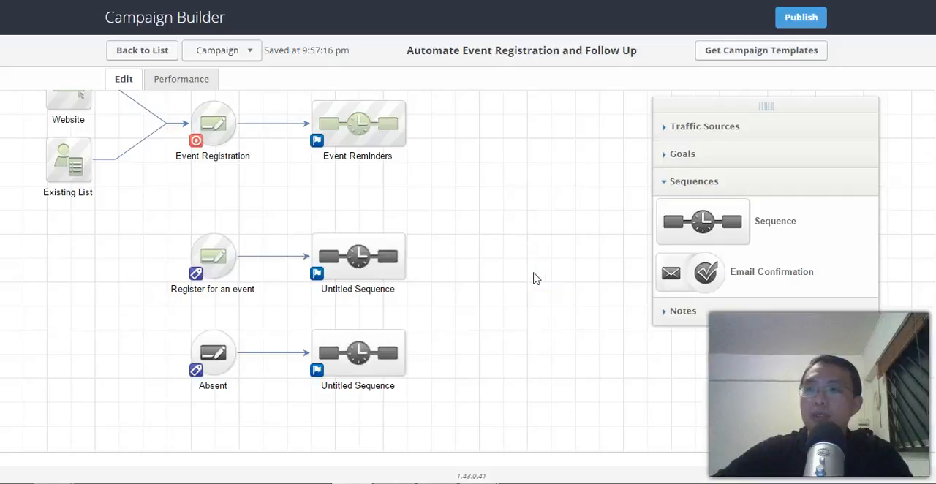
left_click_drag(553, 338, 581, 377)
left_click_drag(521, 250, 552, 295)
left_click_drag(325, 258, 317, 221)
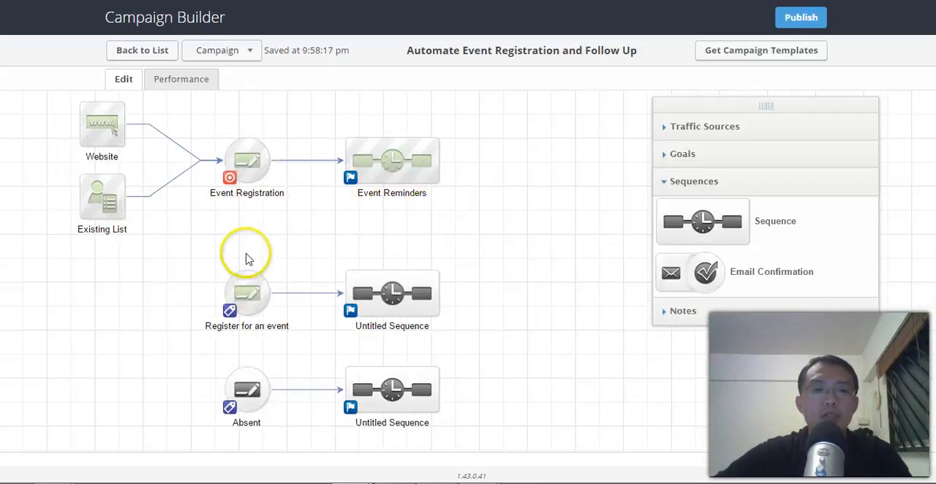
Step: Rename the Register for an event goal above the Absent goal as Attended
mouse_move(426, 153)
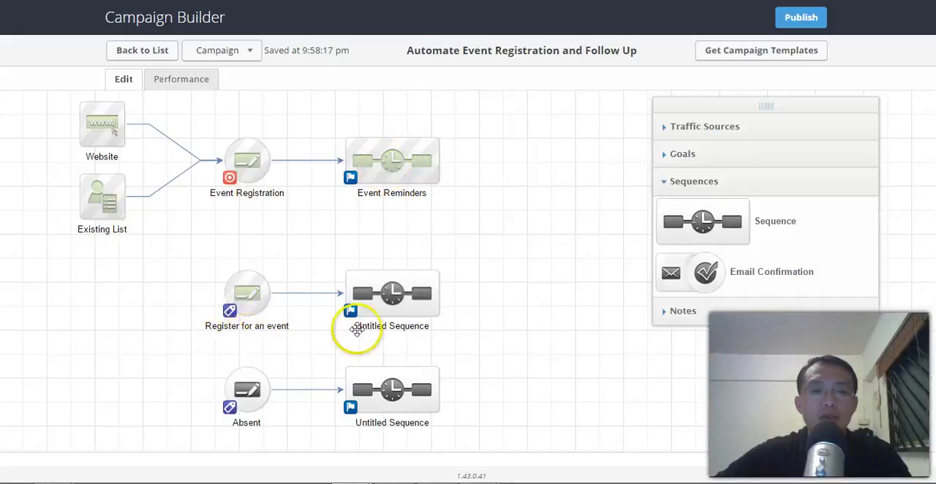
left_click_drag(517, 323, 522, 265)
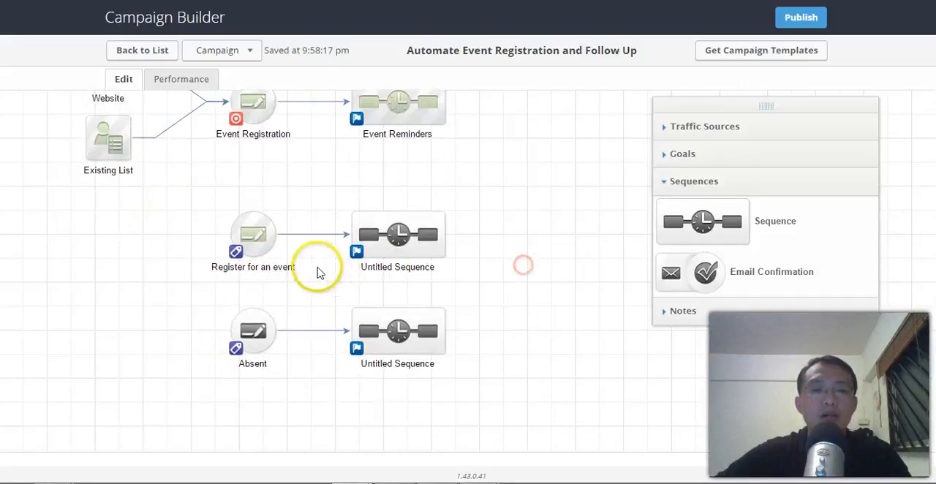
double_click(279, 268)
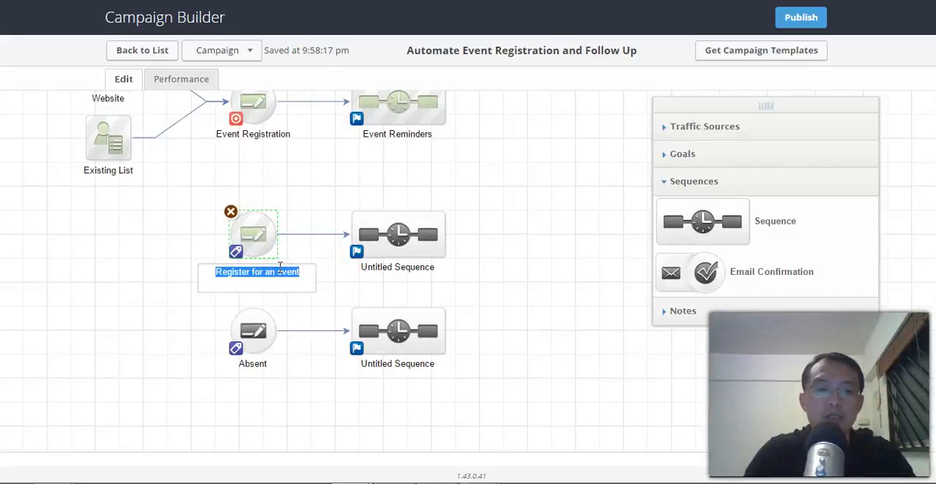
type("Attended")
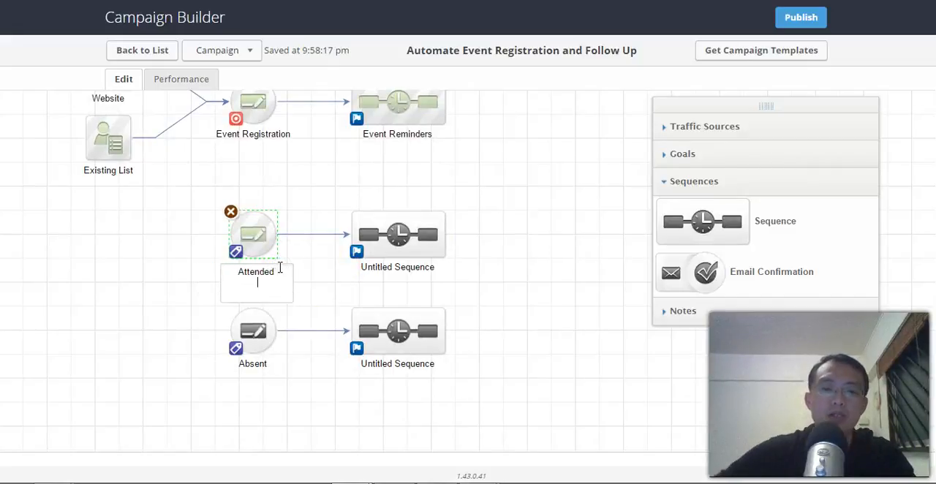
left_click(256, 439)
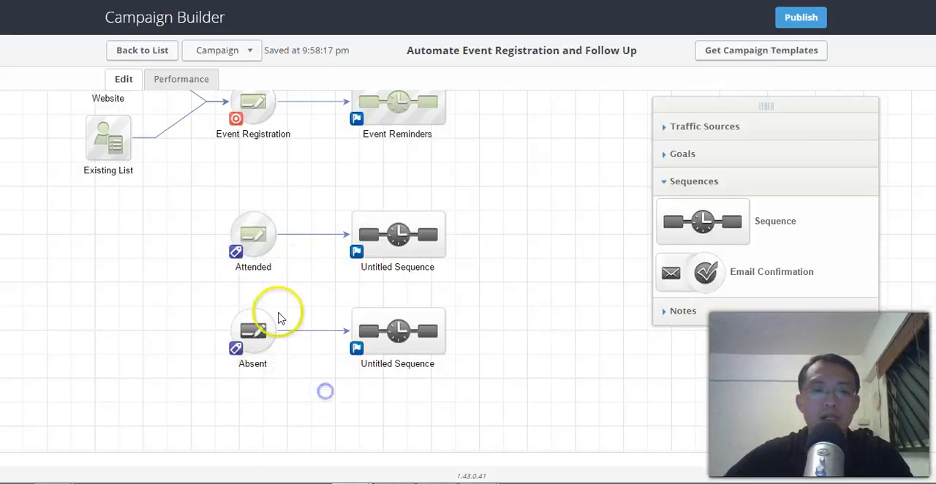
Step: Name the untitled sequence connected to the Attended goal send feedback
left_click_drag(459, 300, 418, 292)
left_click(382, 267)
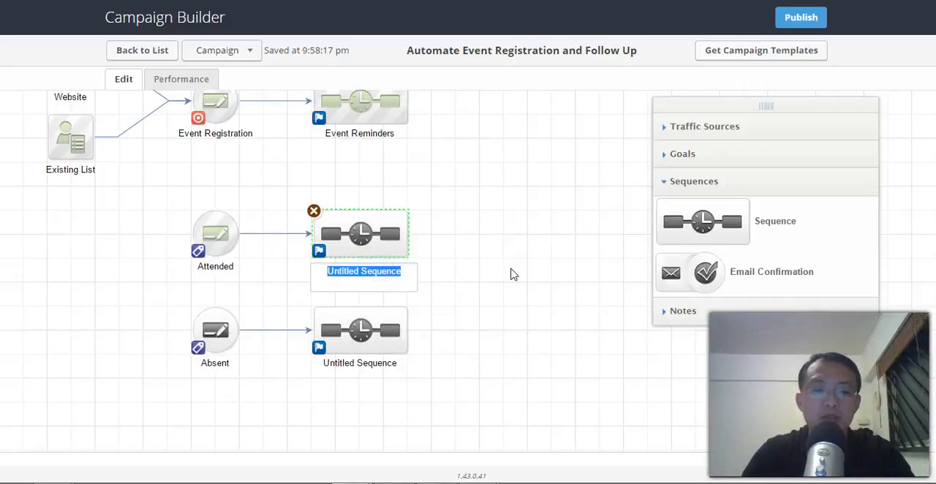
type("send feedback")
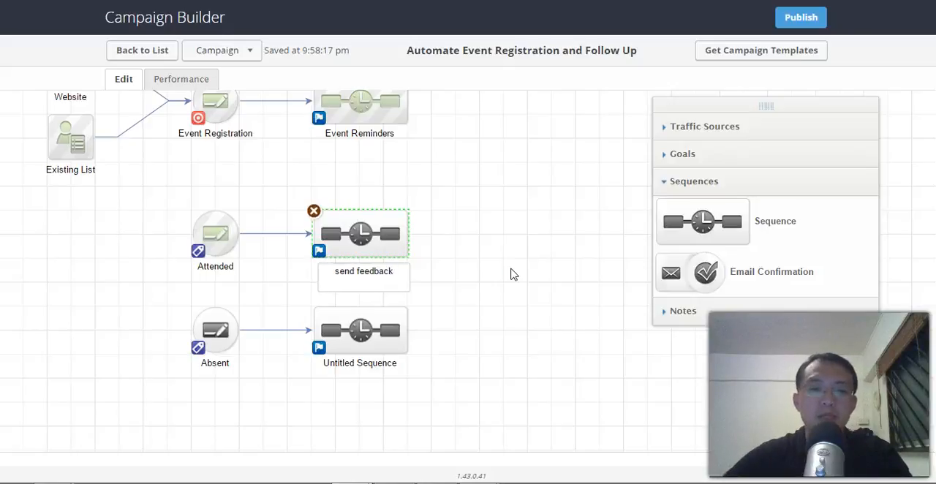
left_click(512, 272)
Step: Name the untitled sequence connected to the Absent goal pls attend the next one
left_click(376, 361)
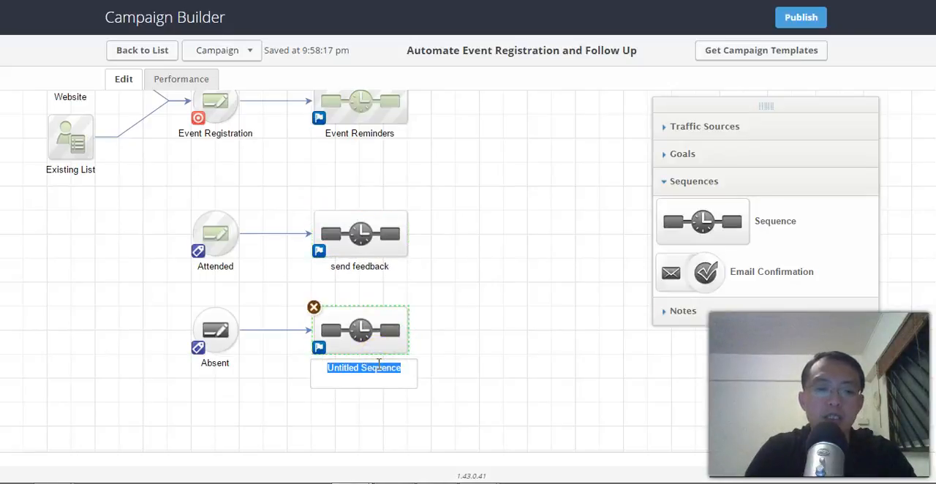
type("pls attend the next on")
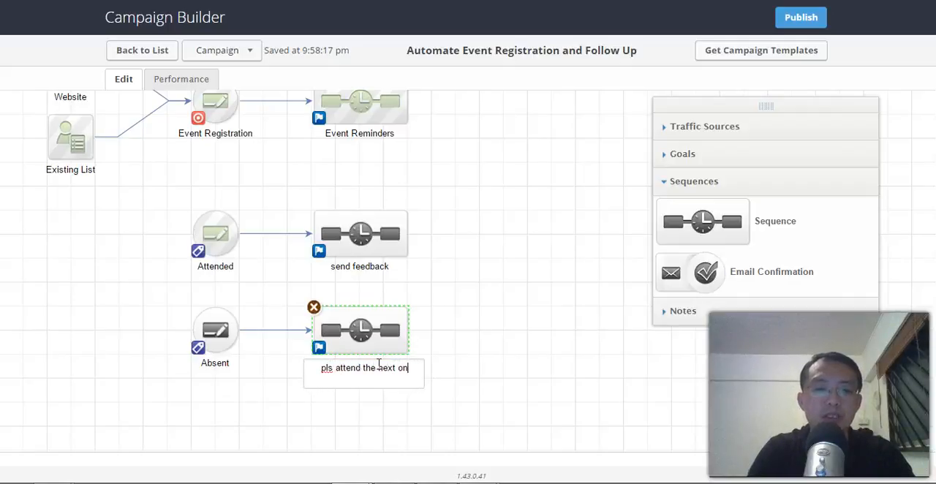
type("e")
left_click(578, 307)
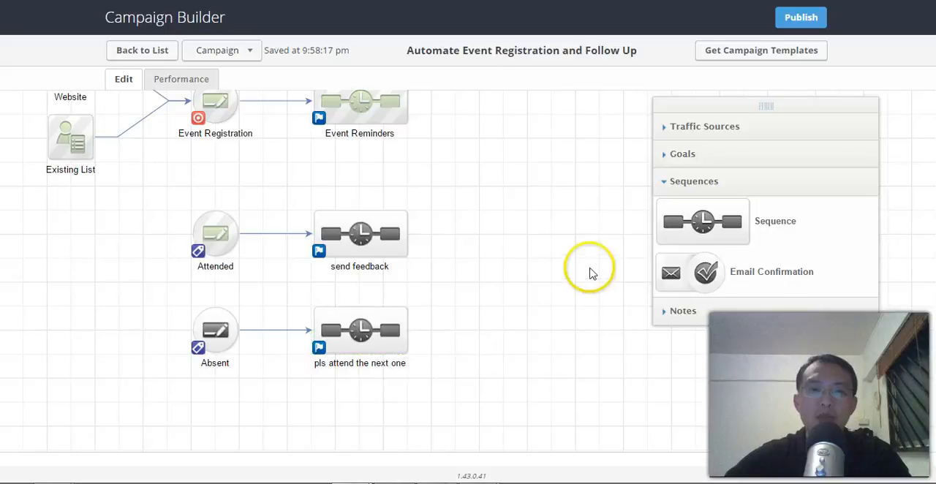
left_click_drag(534, 198, 537, 239)
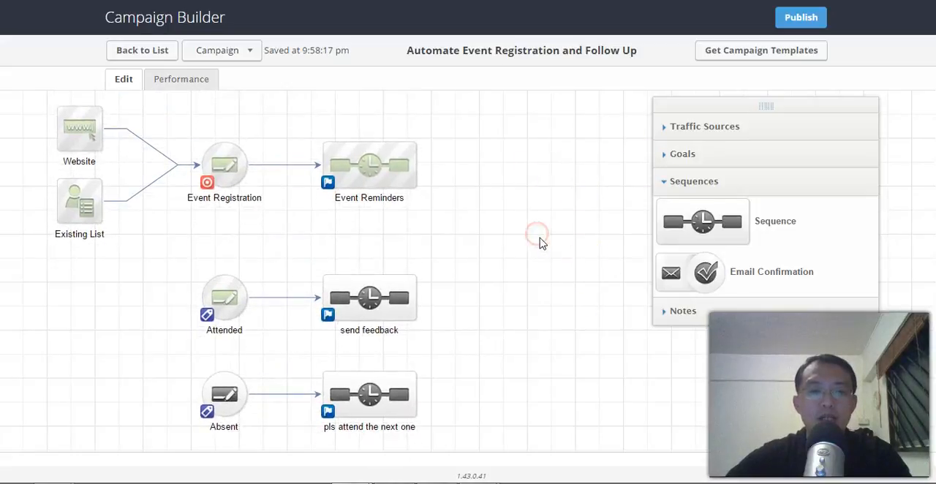